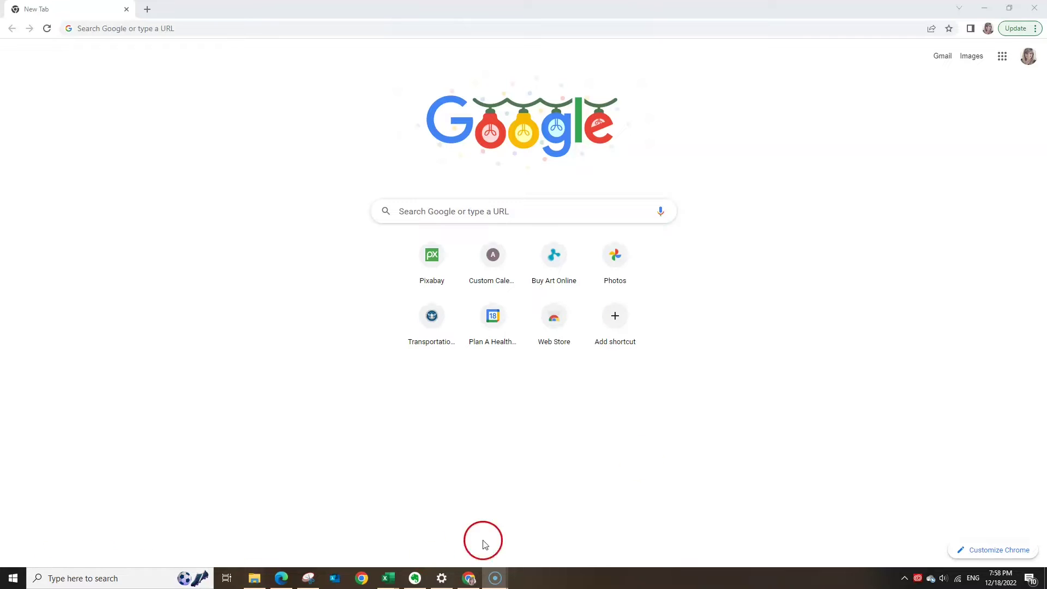
# - Open Google Calendar, and find and open the Chrome Web Store in a separate tab by searching for "chrome web store"
pyautogui.click(1003, 56)
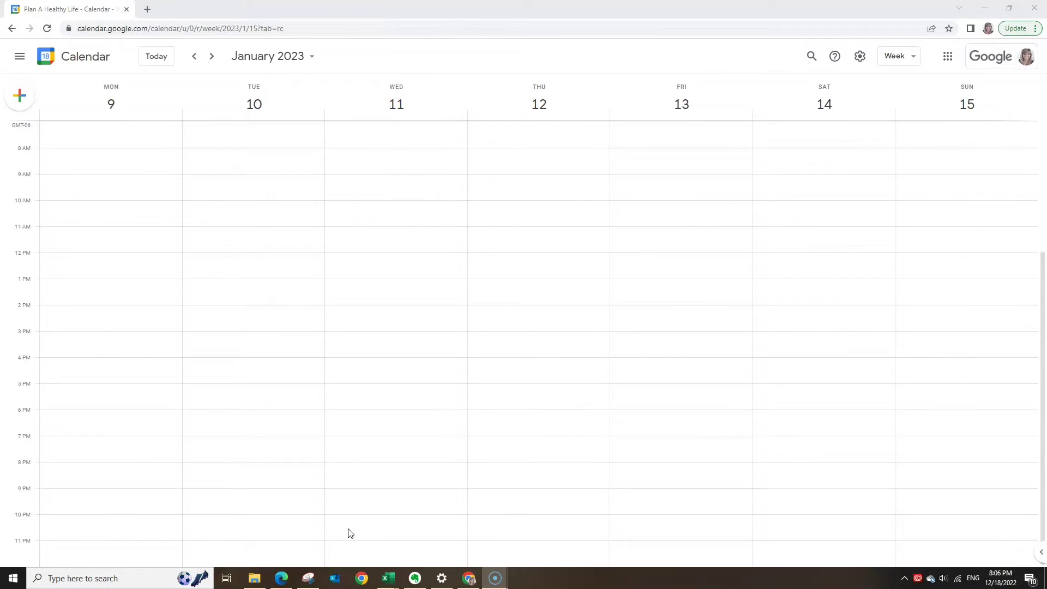
pyautogui.click(147, 10)
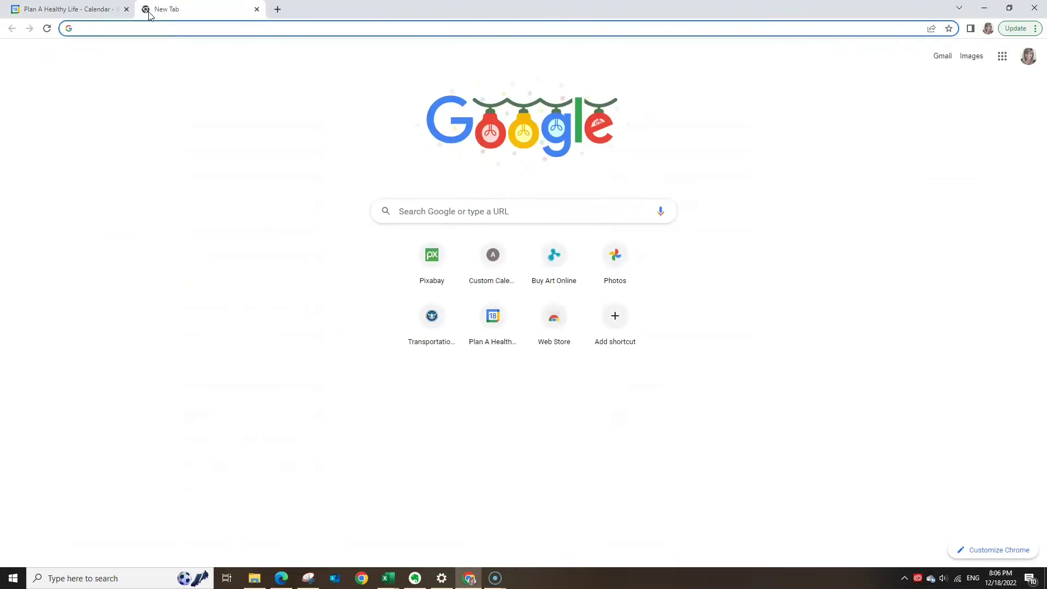
pyautogui.write('chrome web store')
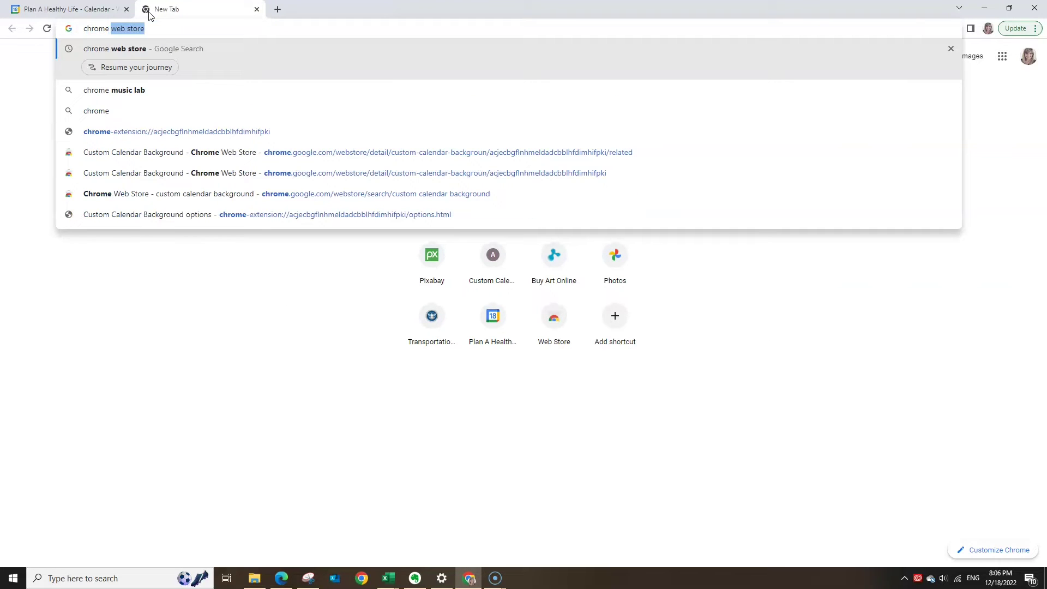
pyautogui.press('Return')
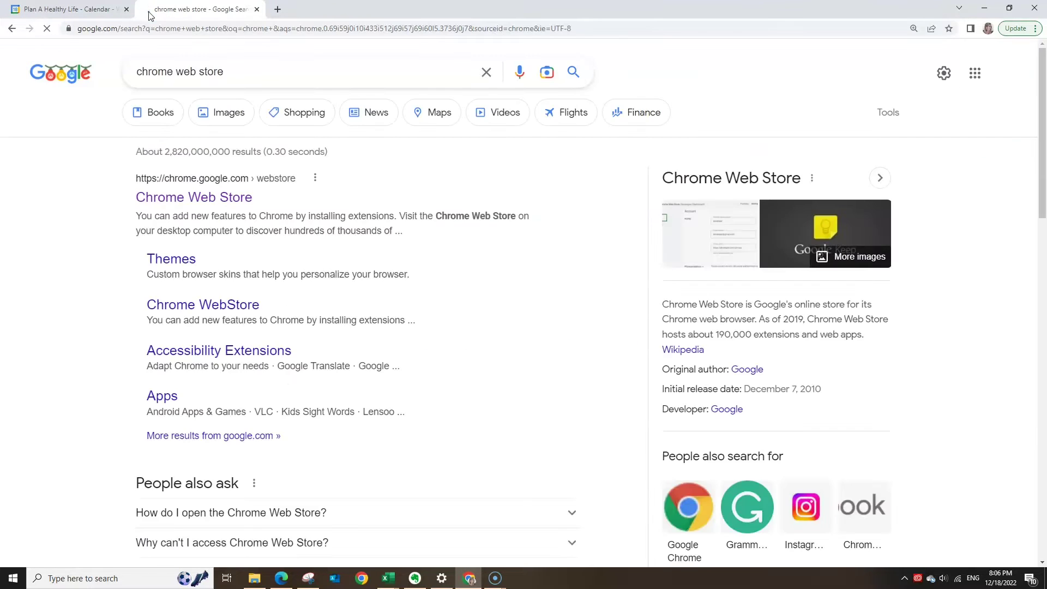
pyautogui.click(158, 199)
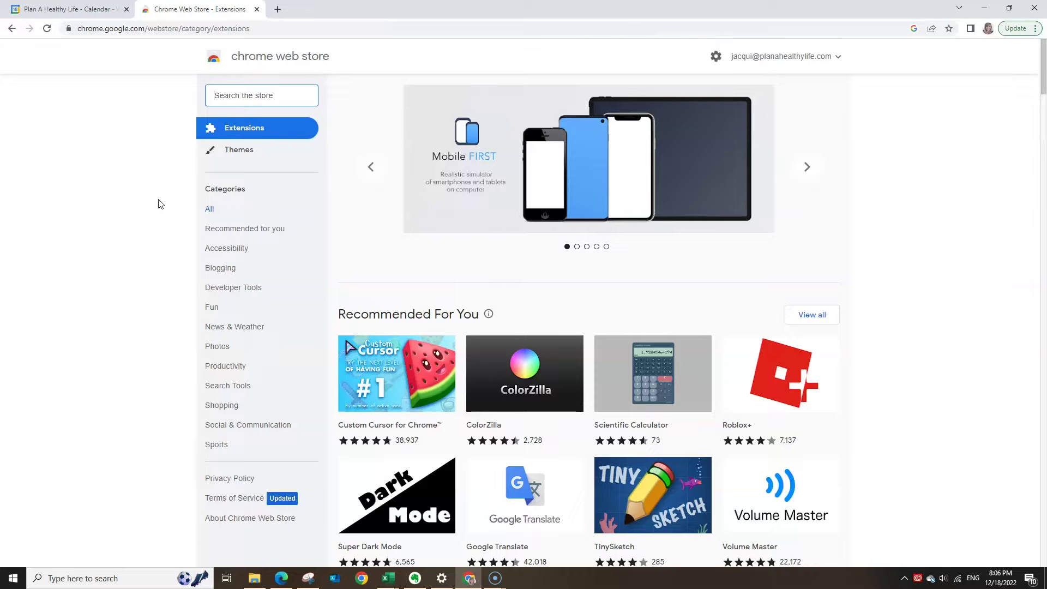
# - Search the store for "custom calendar background" and add the Custom Calendar Background extension to Chrome
pyautogui.write('custom calendar')
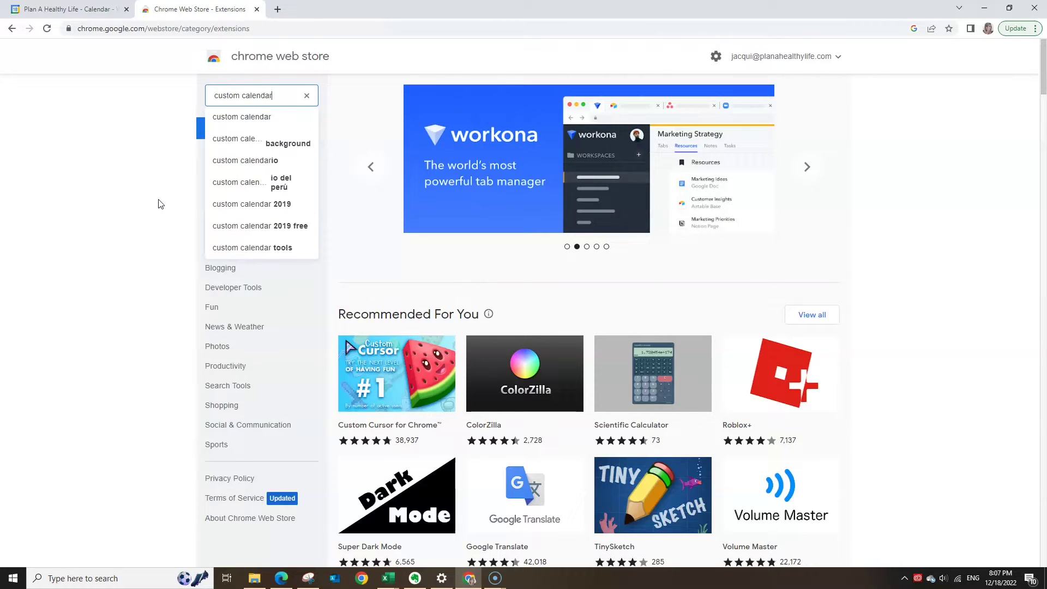
pyautogui.write(' background')
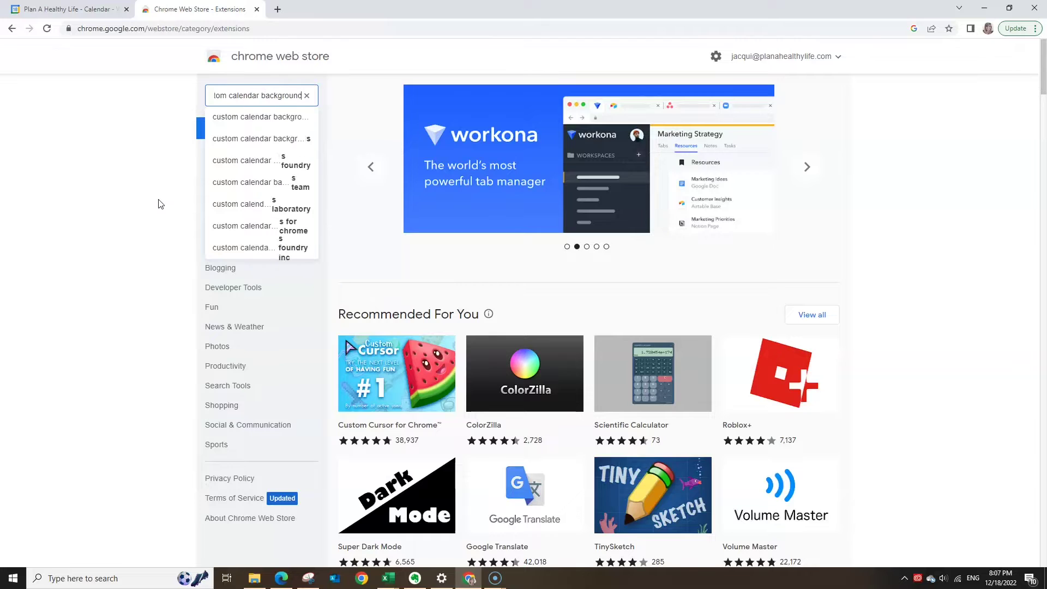
pyautogui.press('Return')
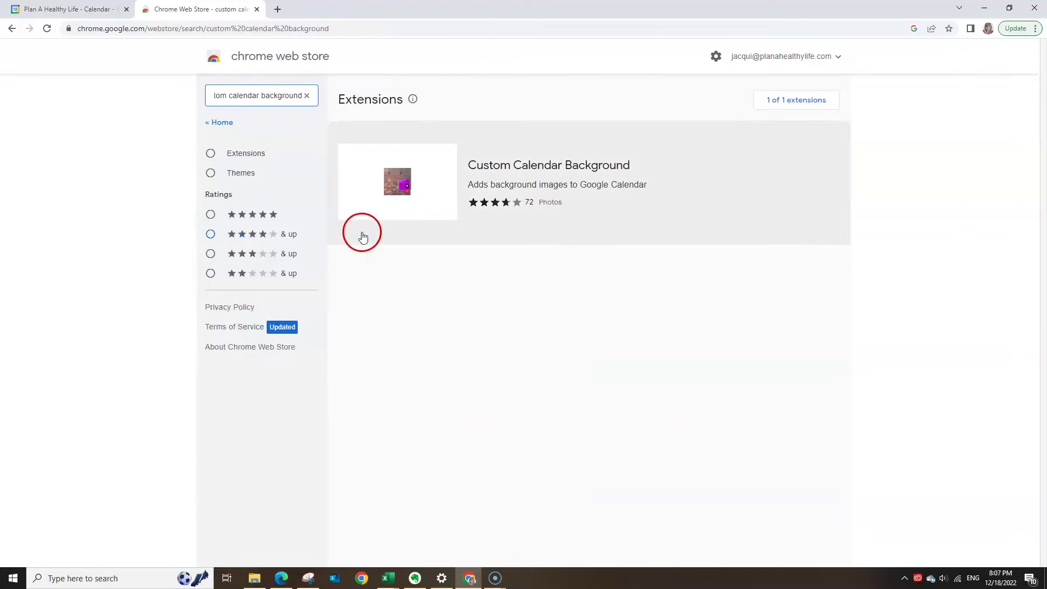
pyautogui.click(487, 191)
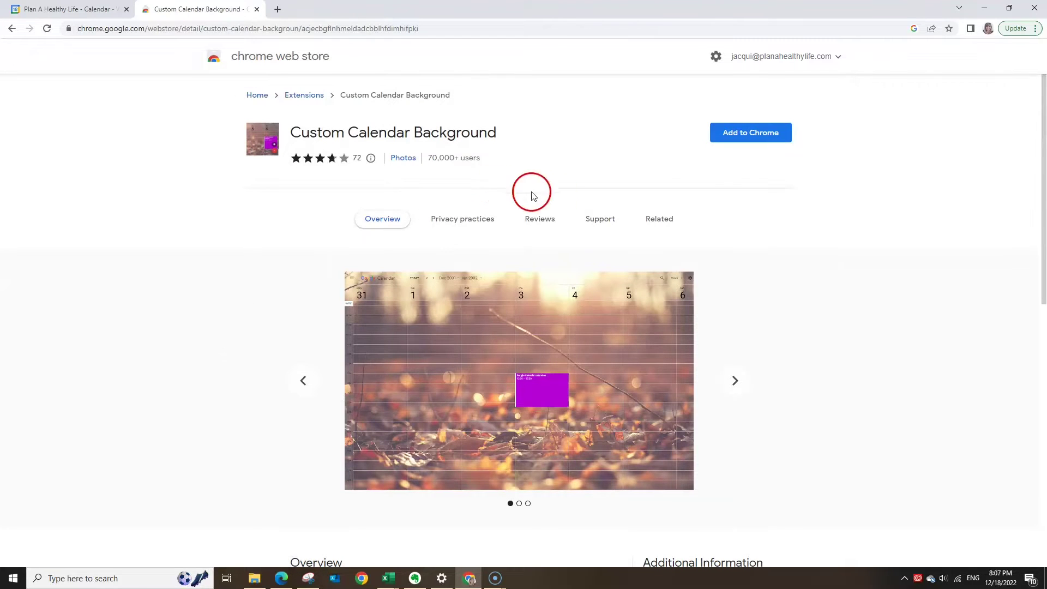
pyautogui.click(756, 136)
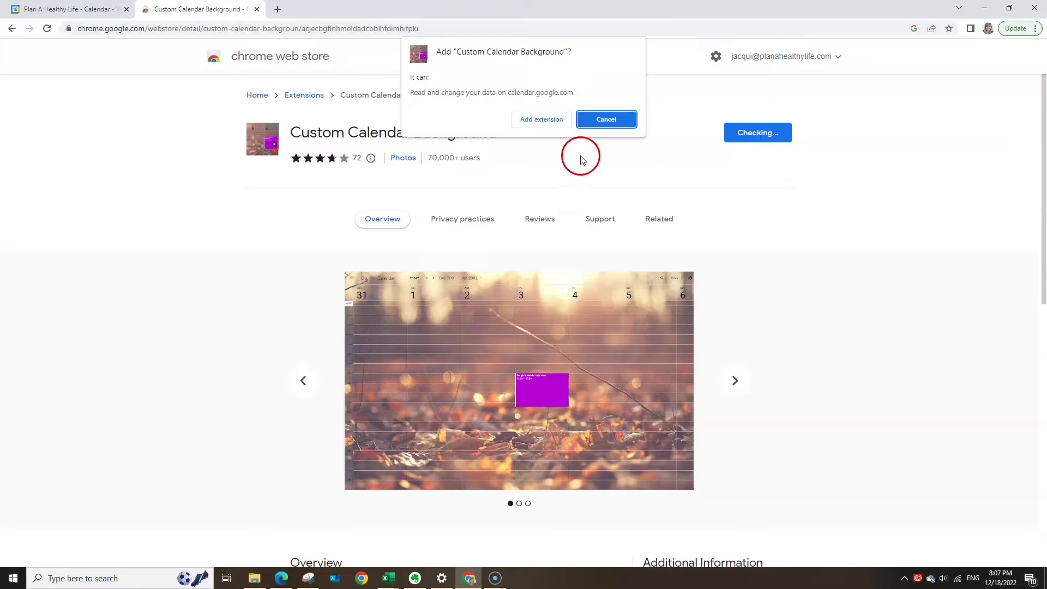
pyautogui.click(539, 122)
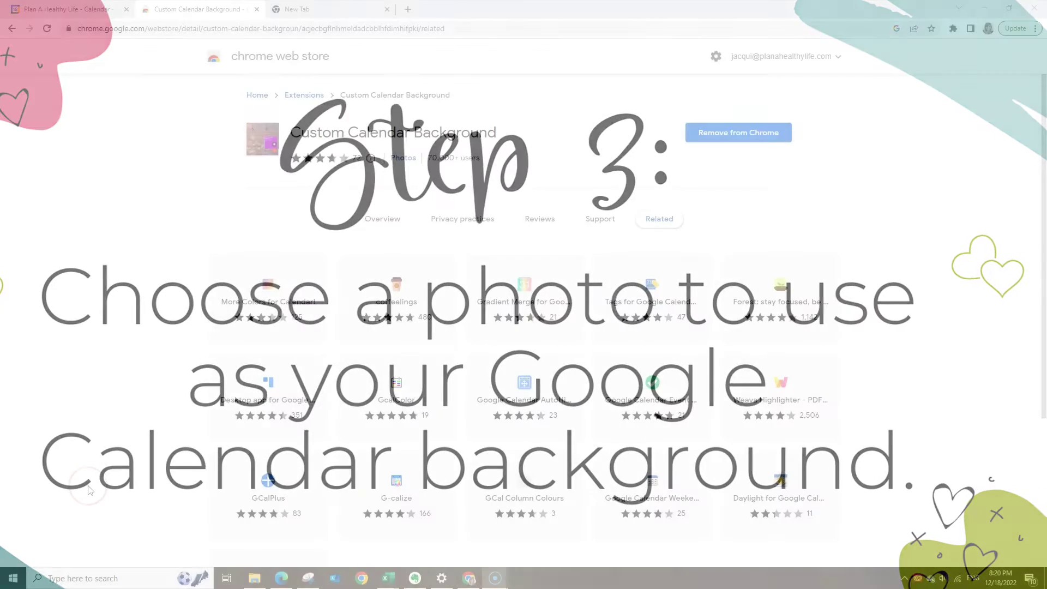
# - Search Google for "winter photos" in the empty tab and browse the image results for a calendar background
pyautogui.click(309, 10)
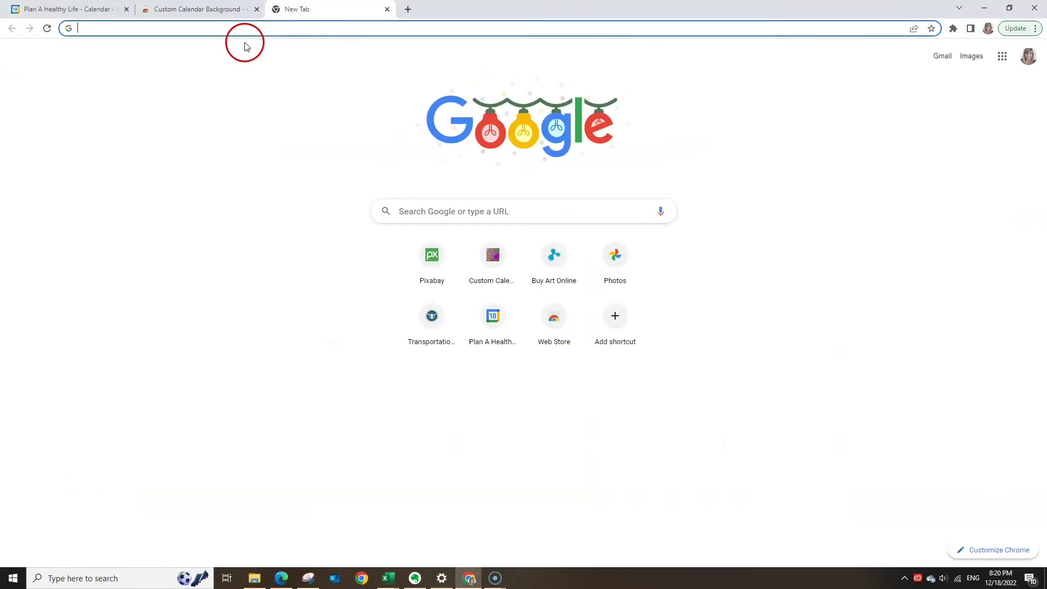
pyautogui.write('winter photos')
pyautogui.press('Return')
pyautogui.click(205, 187)
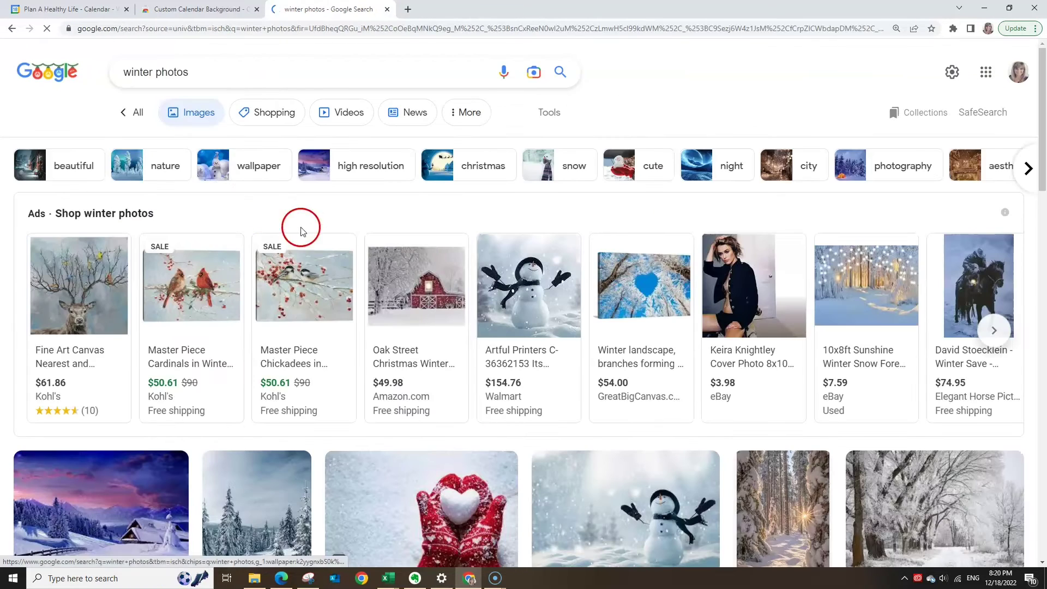
pyautogui.scroll(-4, 381, 218)
pyautogui.click(742, 303)
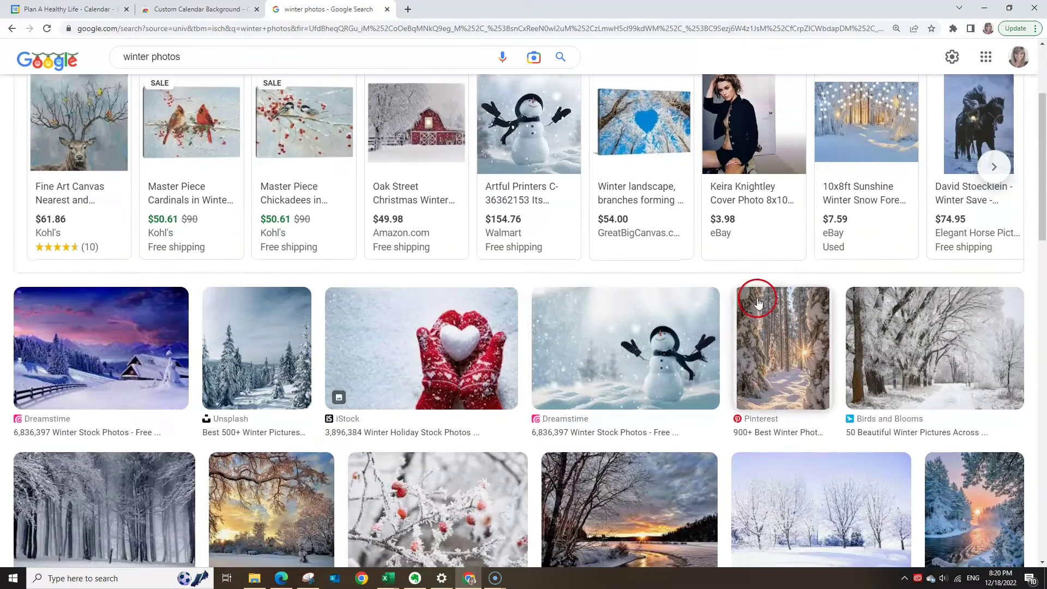
pyautogui.scroll(-10, 1032, 290)
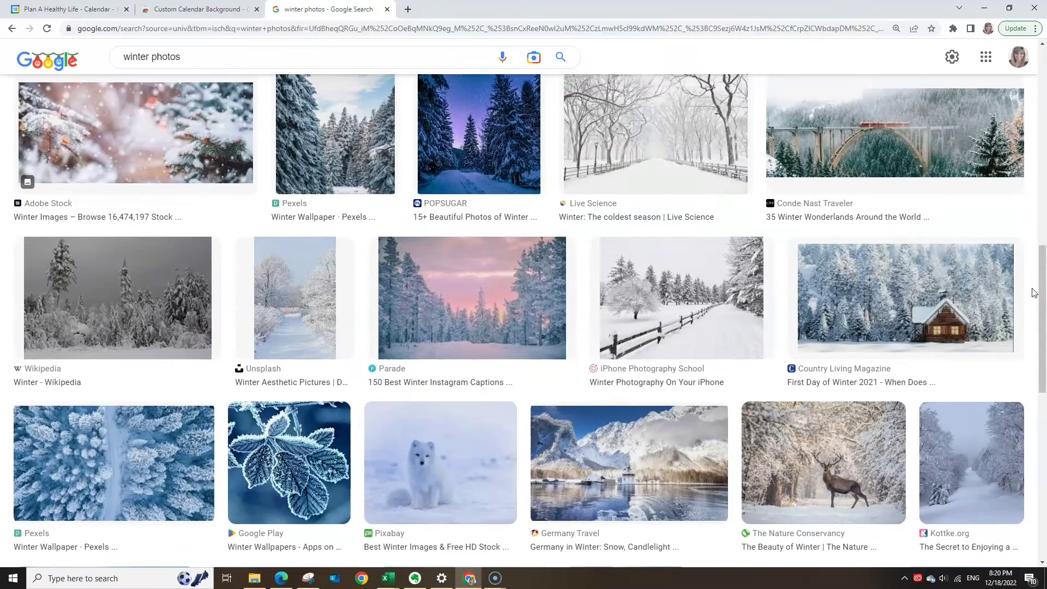
# - Replace the image search with "coffee art photos" and look through the pictures
pyautogui.moveTo(181, 55); pyautogui.dragTo(121, 57)
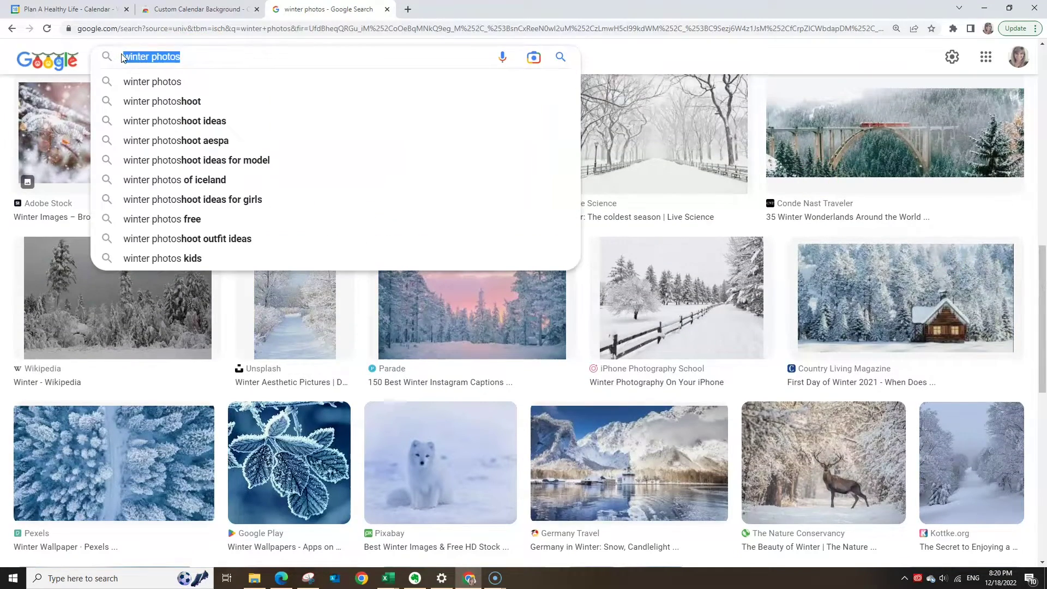
pyautogui.write('coffee art photos')
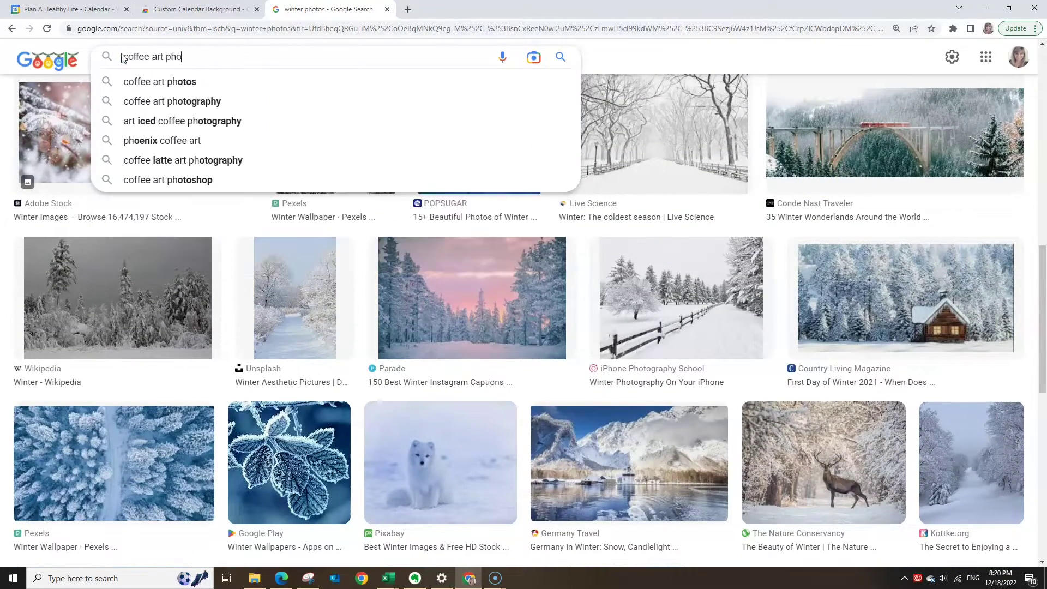
pyautogui.press('Return')
pyautogui.click(765, 340)
pyautogui.scroll(-15, 766, 341)
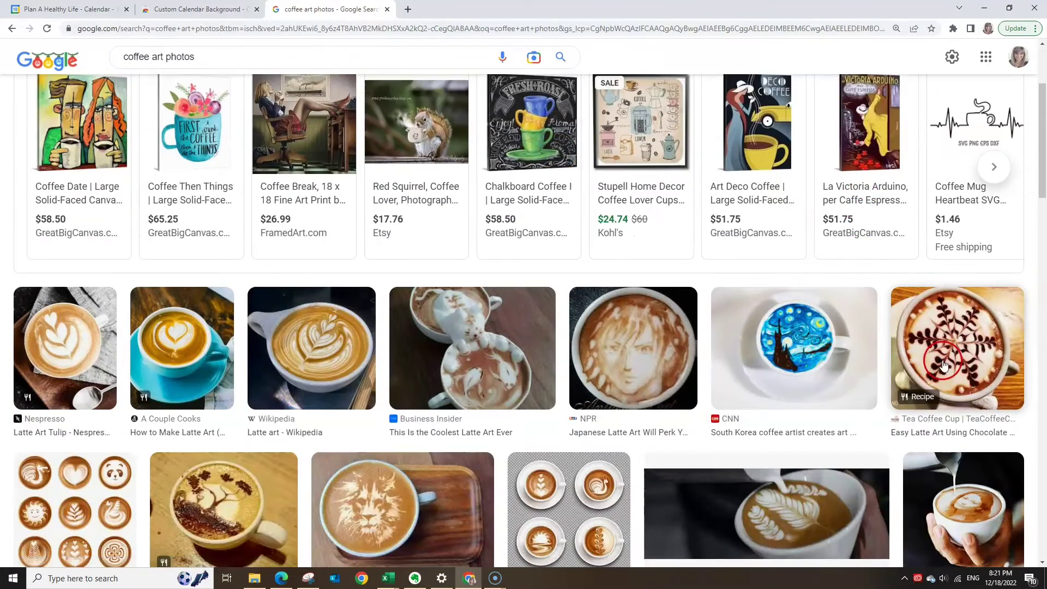
pyautogui.scroll(-3, 944, 367)
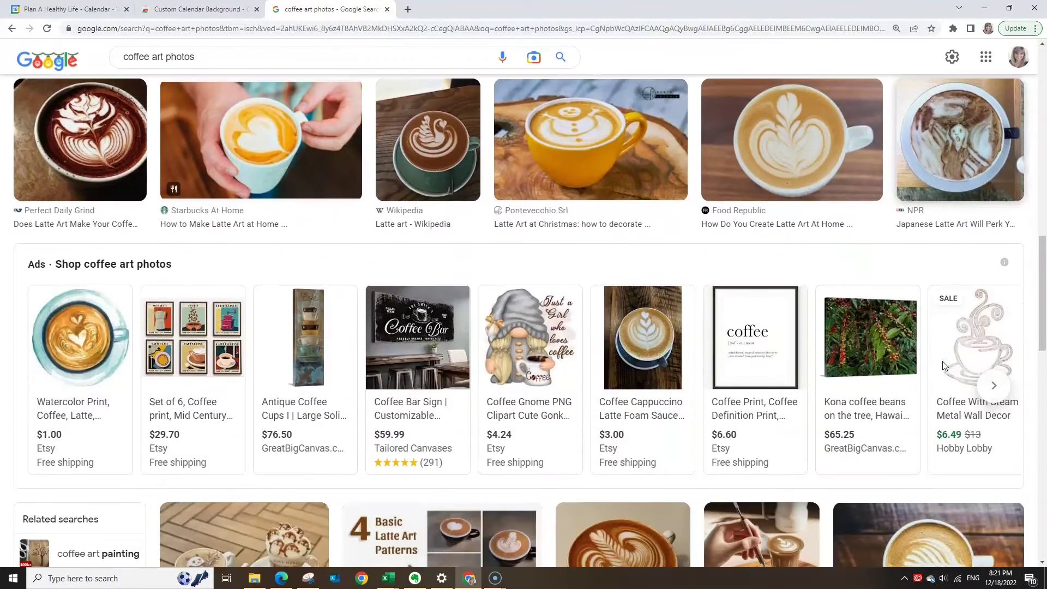
# - Run an image search for "healthy foods" and browse the pictures
pyautogui.tripleClick(122, 62)
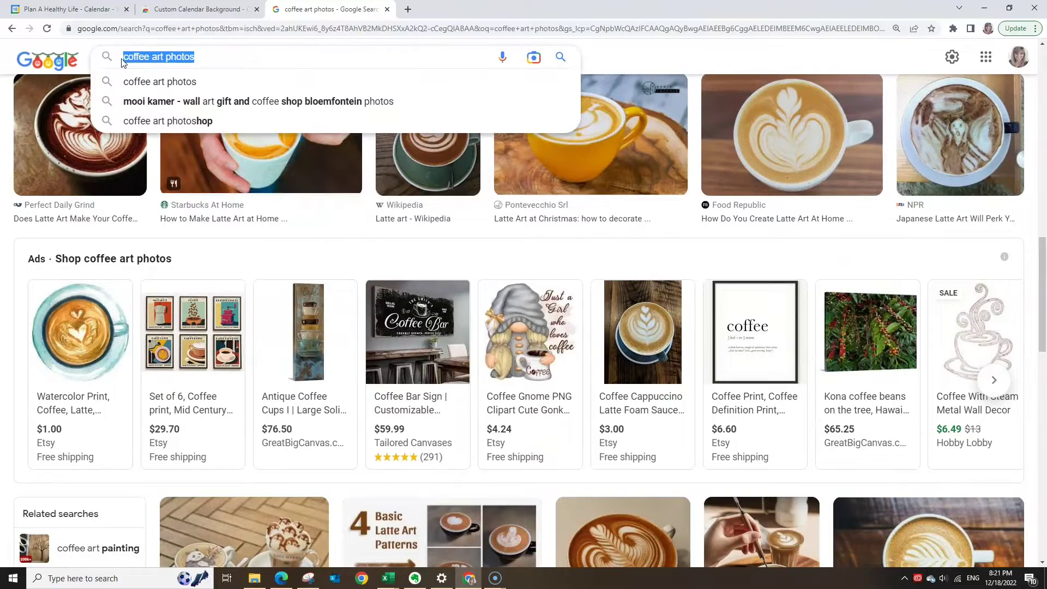
pyautogui.write('healthy foods')
pyautogui.press('Return')
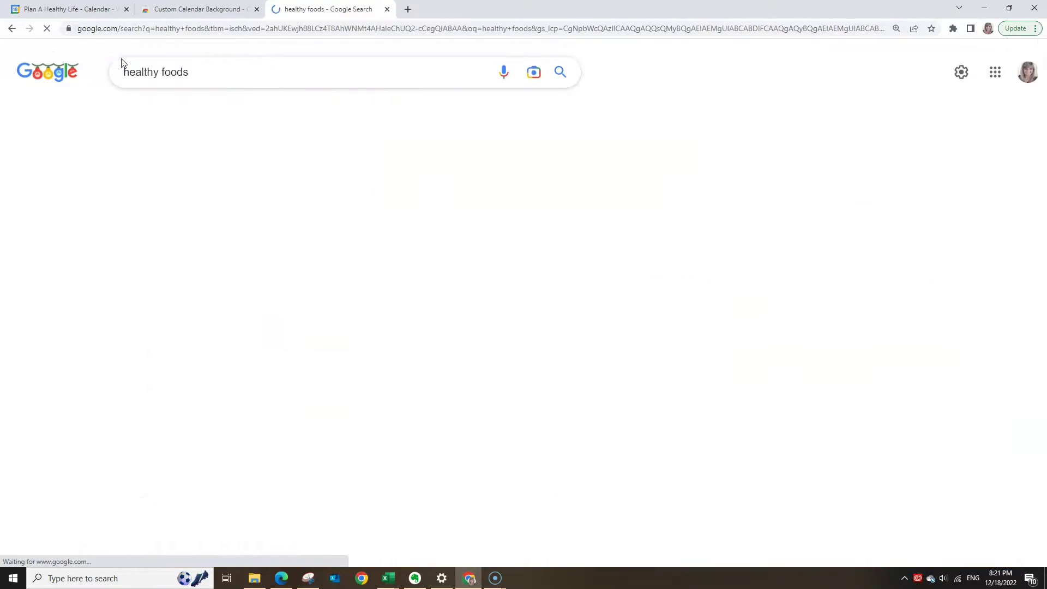
pyautogui.scroll(-3, 994, 305)
pyautogui.scroll(-7, 994, 304)
pyautogui.scroll(-3, 994, 305)
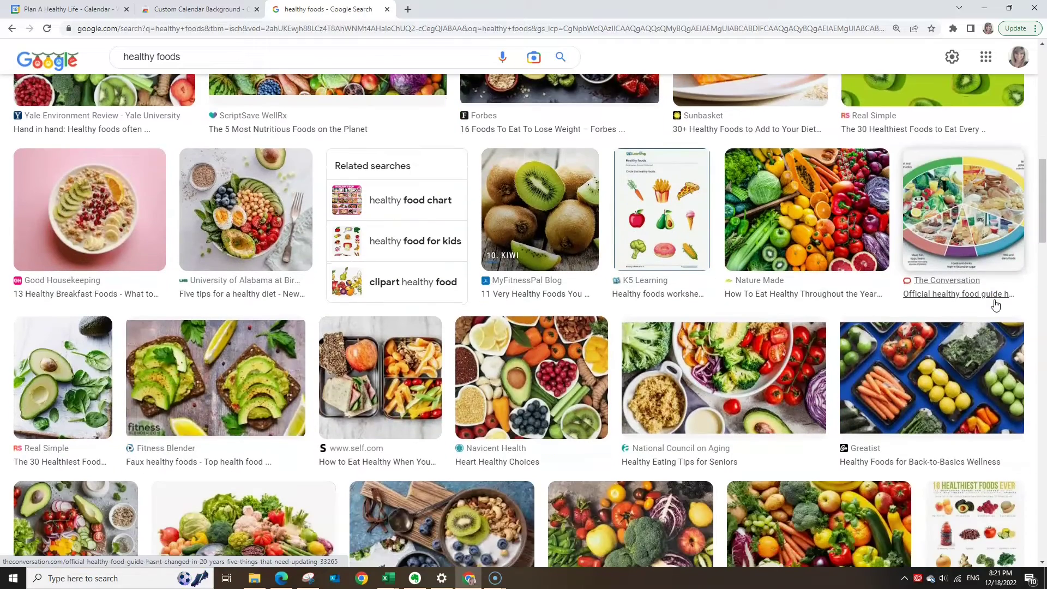
# - Change the image search to "christmas backgrounds" and examine the holiday designs
pyautogui.tripleClick(120, 55)
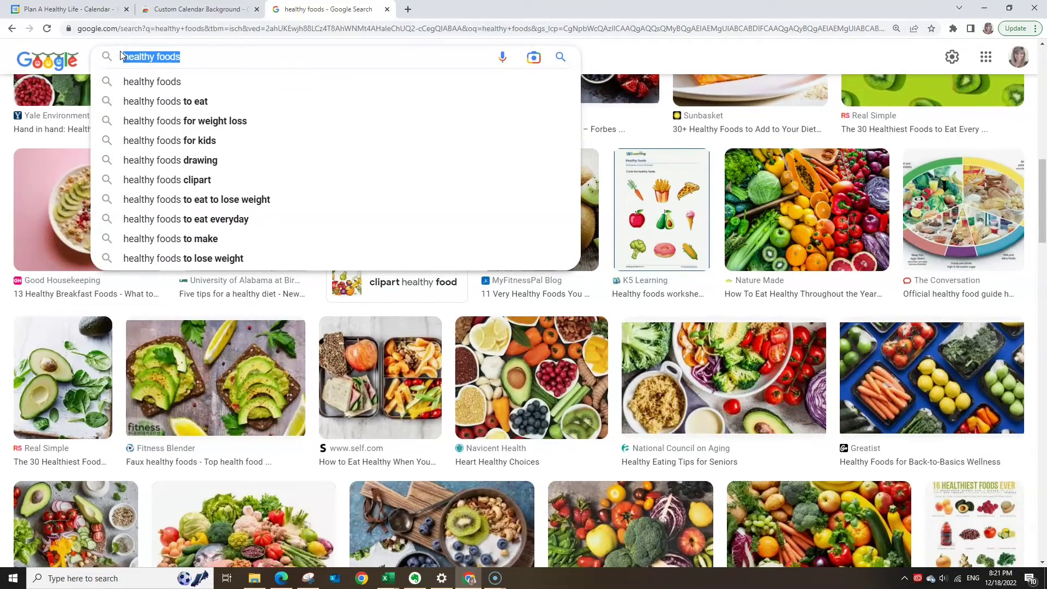
pyautogui.write('chris')
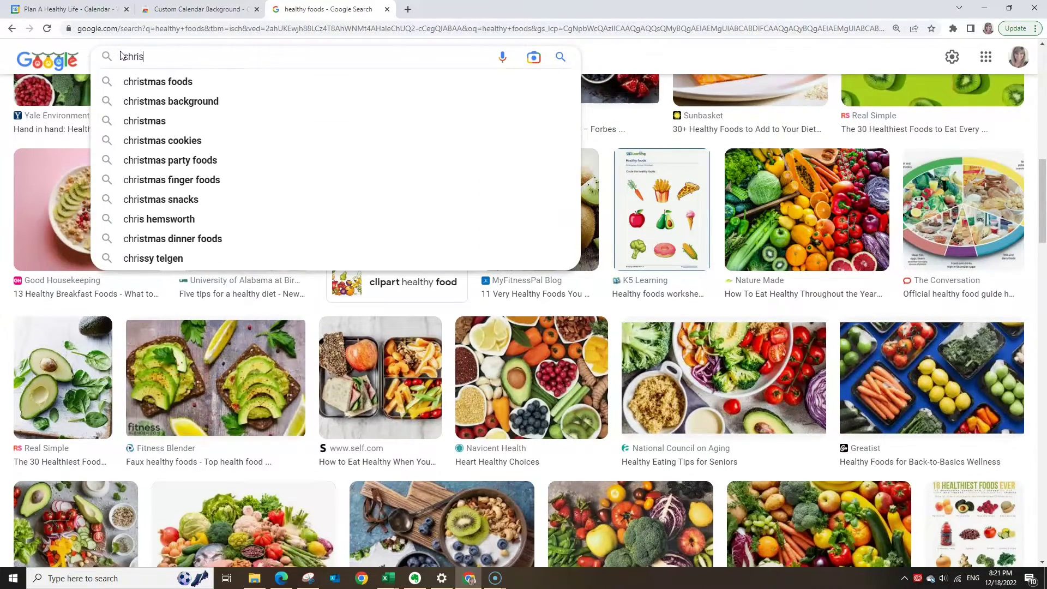
pyautogui.write('tmas backgrounds')
pyautogui.press('Return')
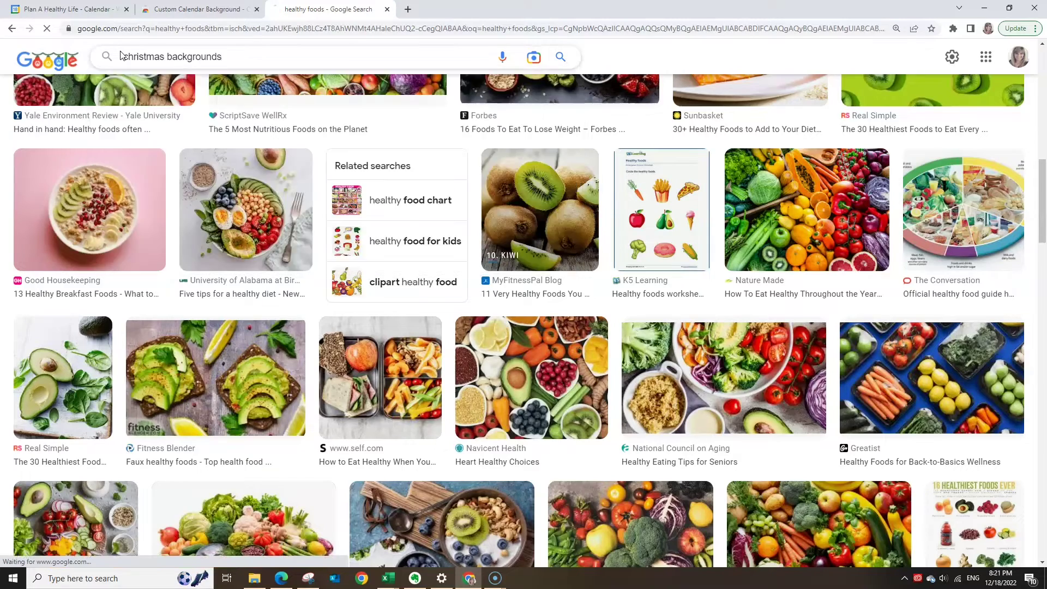
pyautogui.click(595, 175)
pyautogui.scroll(-5, 919, 271)
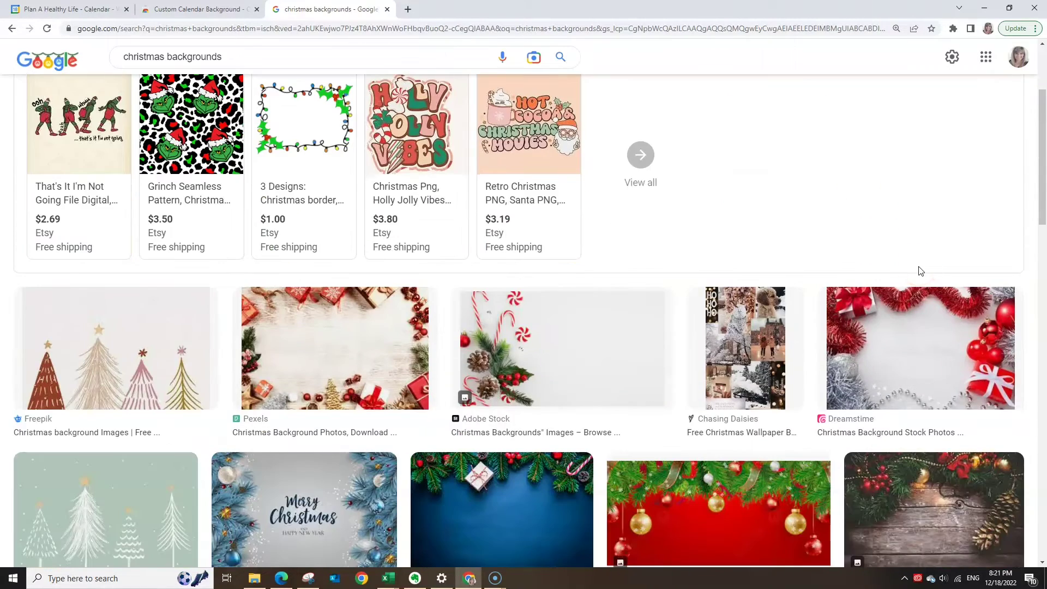
pyautogui.scroll(-5, 919, 271)
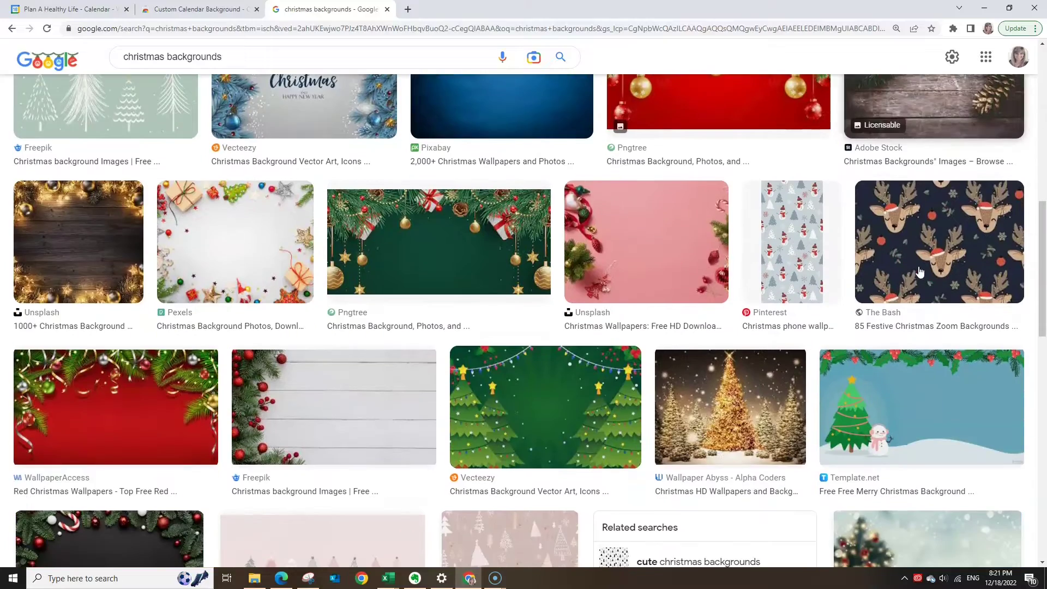
# - Search the images for "cookie photos" and look over the results
pyautogui.tripleClick(121, 57)
pyautogui.write('cookie photos')
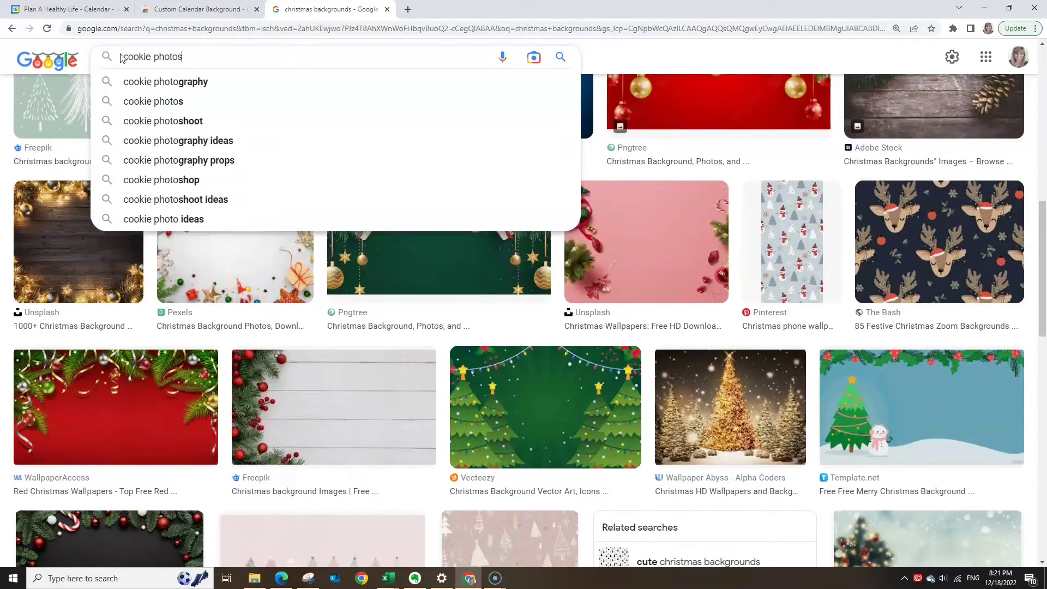
pyautogui.press('Return')
pyautogui.click(529, 198)
pyautogui.scroll(-14, 954, 269)
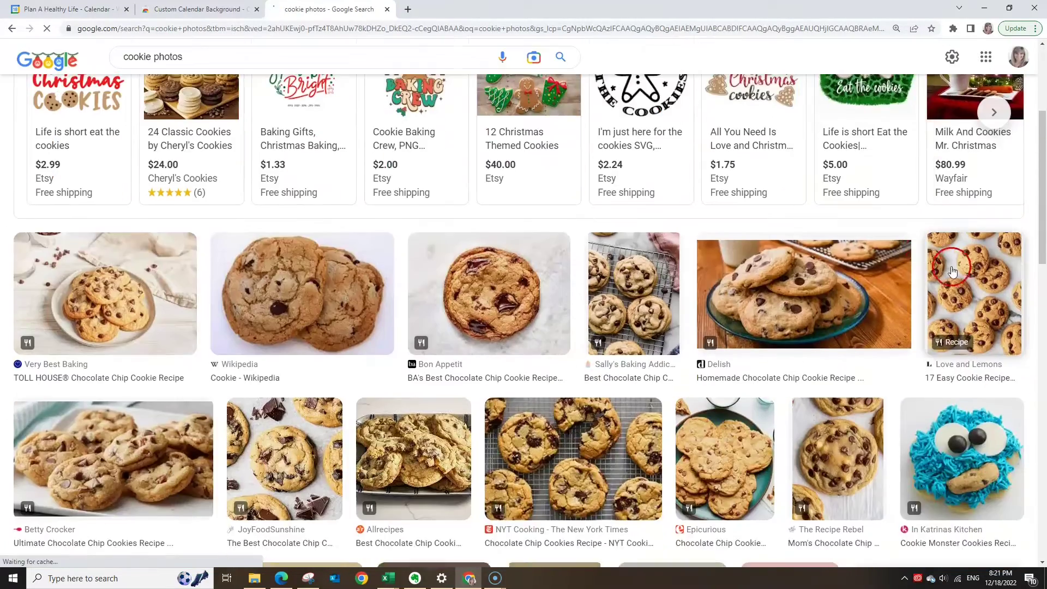
pyautogui.scroll(-6, 954, 269)
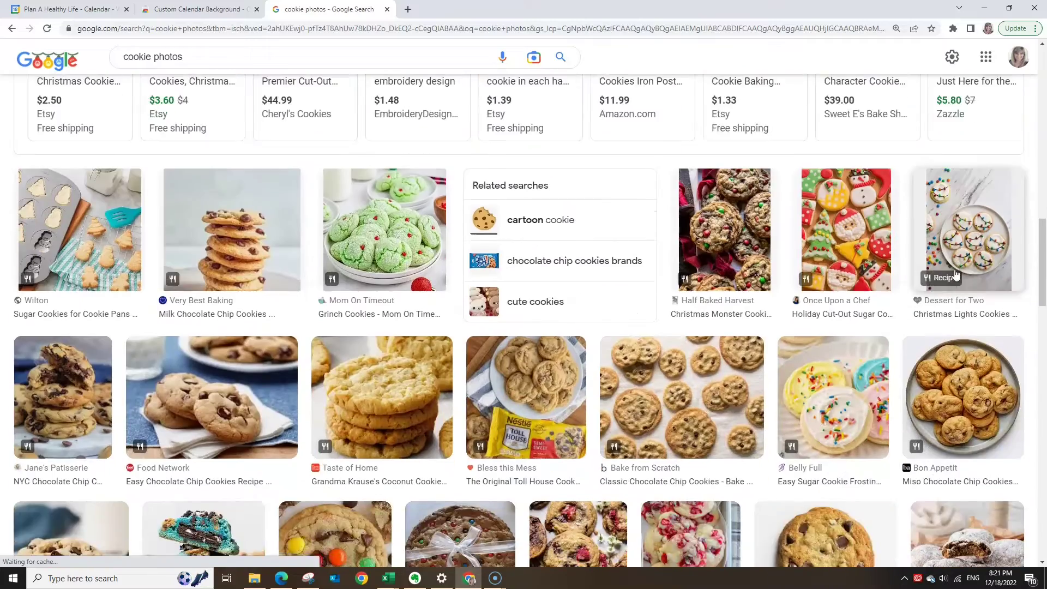
# - Search the images for "beaches" and browse the beach photos as possible calendar backgrounds
pyautogui.tripleClick(117, 58)
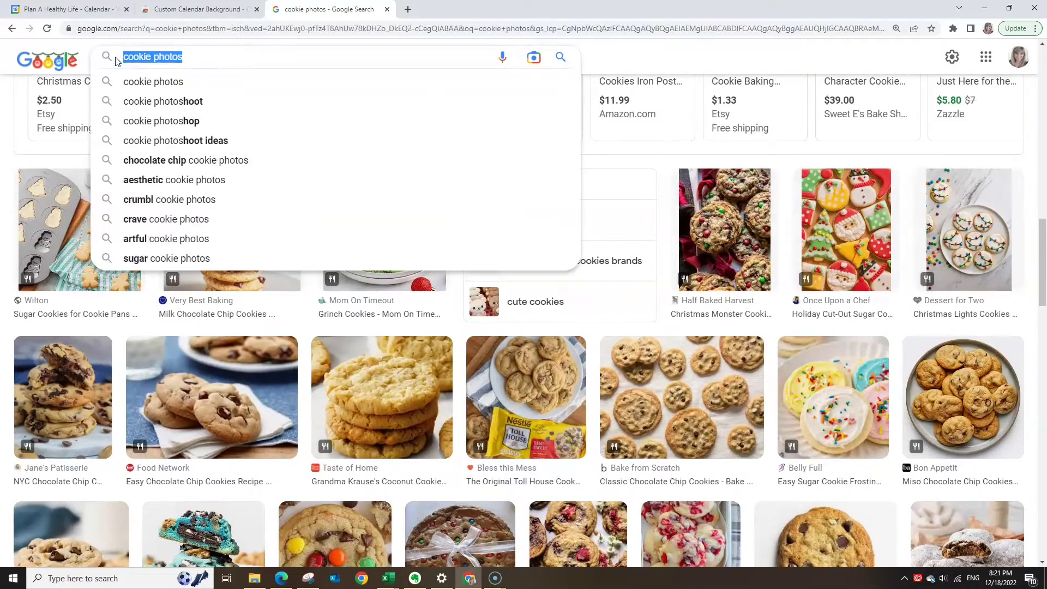
pyautogui.write('beaches')
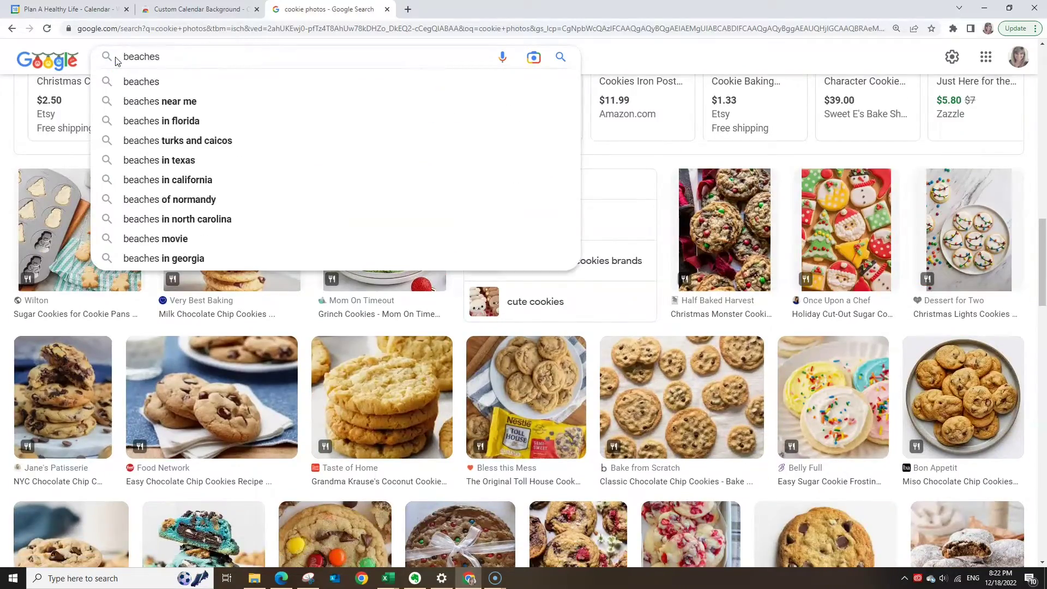
pyautogui.press('Return')
pyautogui.scroll(-6, 1039, 301)
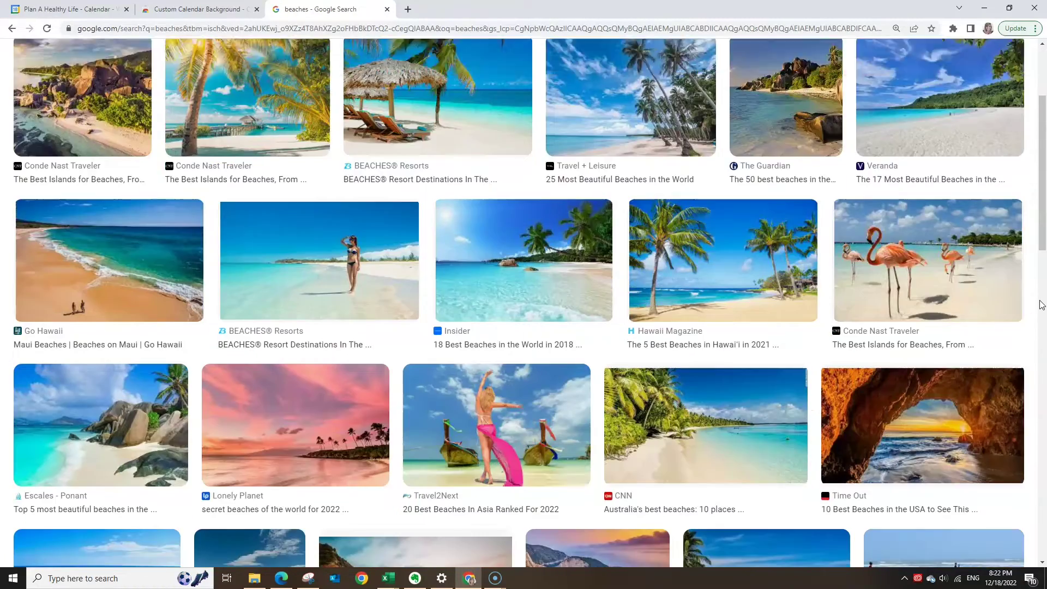
pyautogui.scroll(-8, 1042, 304)
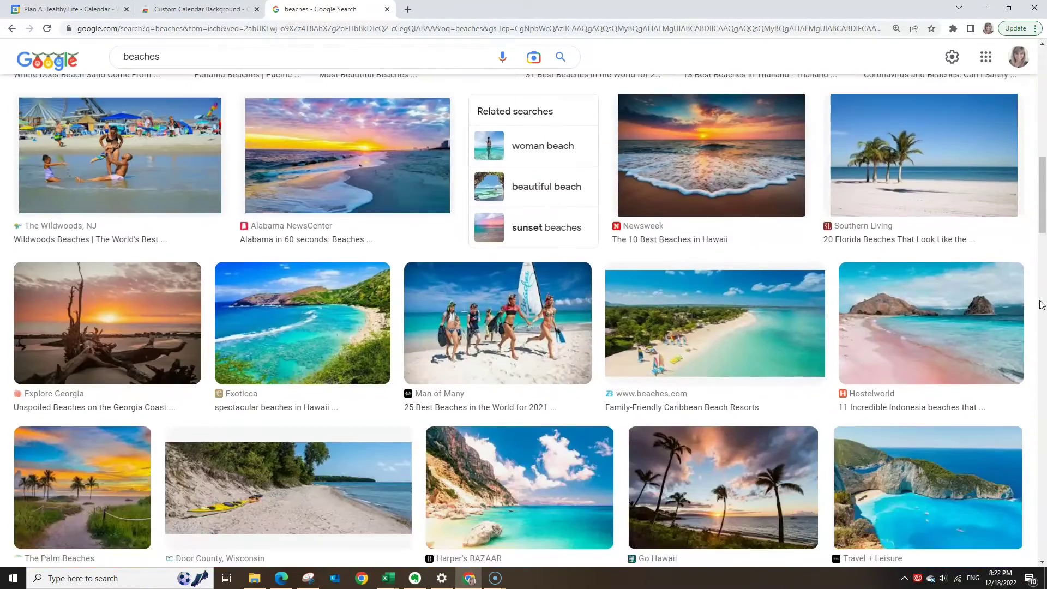
pyautogui.scroll(-10, 1041, 305)
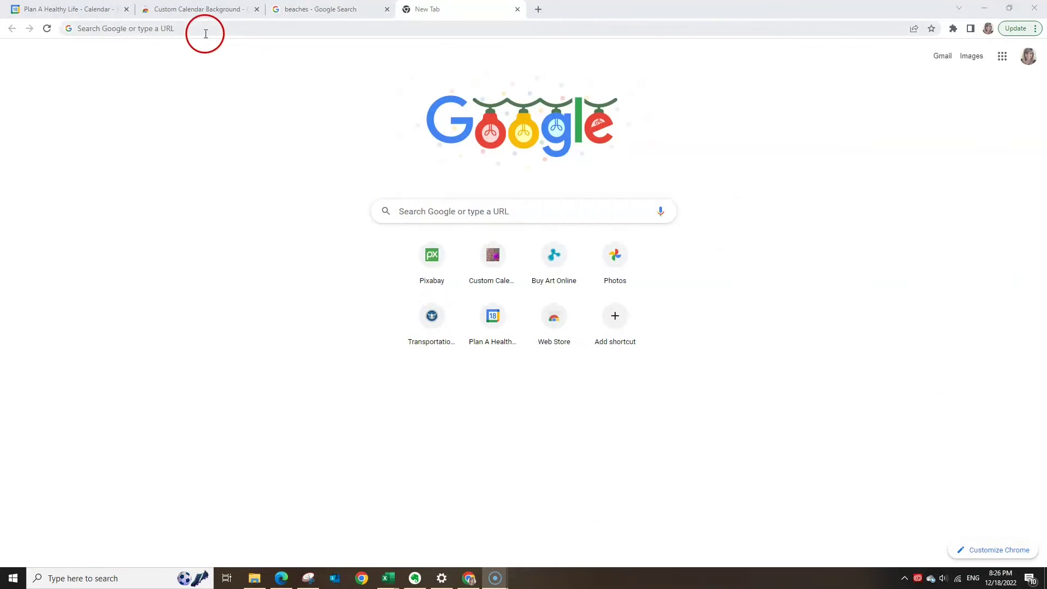
# - Open pixabay.com, search it for "winter background" and browse the free images
pyautogui.click(206, 34)
pyautogui.write('pixabay.com')
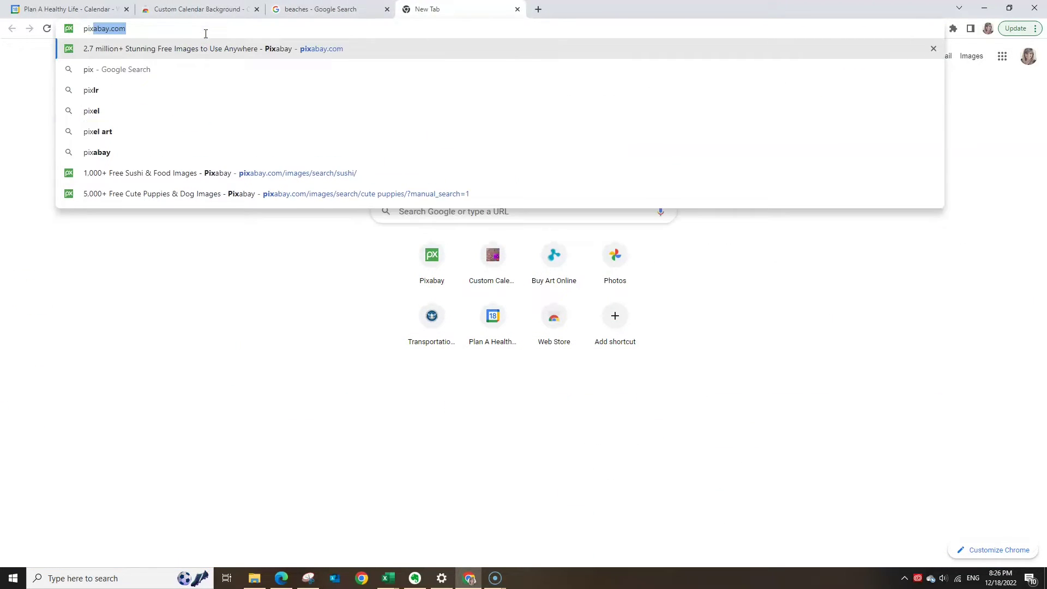
pyautogui.press('Return')
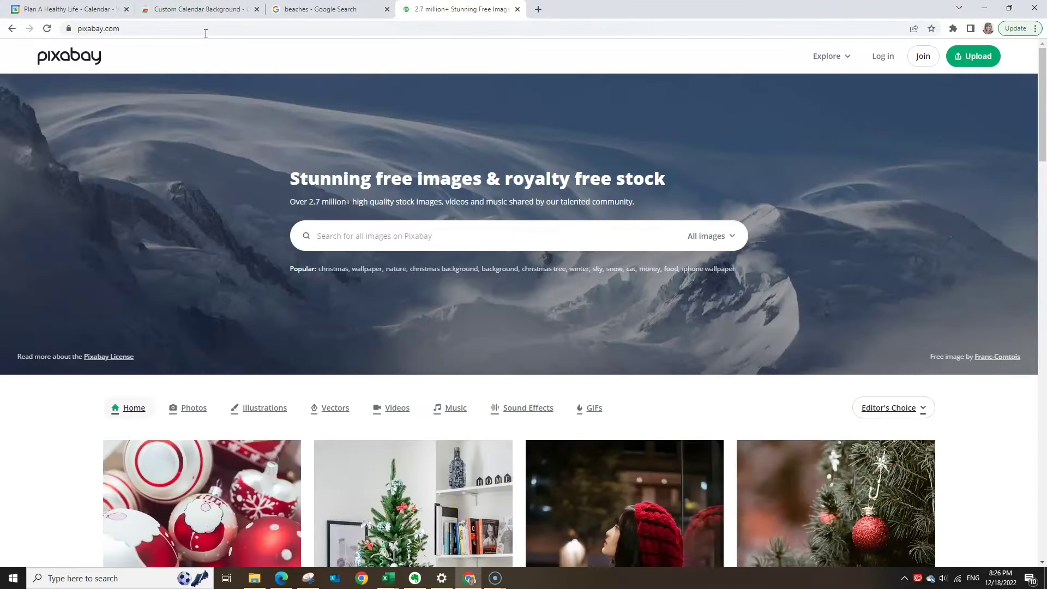
pyautogui.click(374, 235)
pyautogui.write('winter')
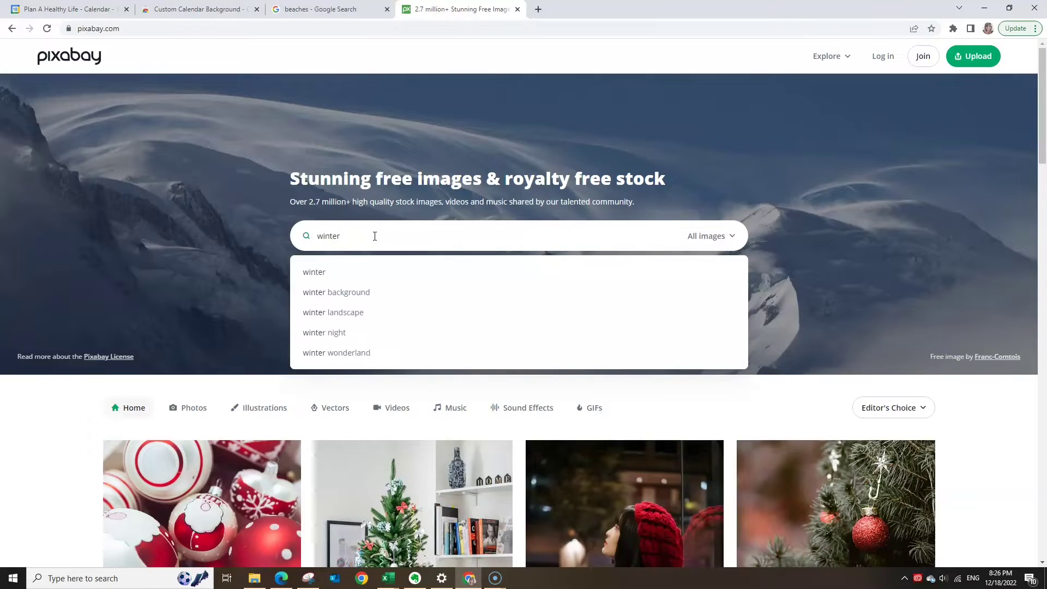
pyautogui.click(381, 292)
pyautogui.scroll(-9, 792, 352)
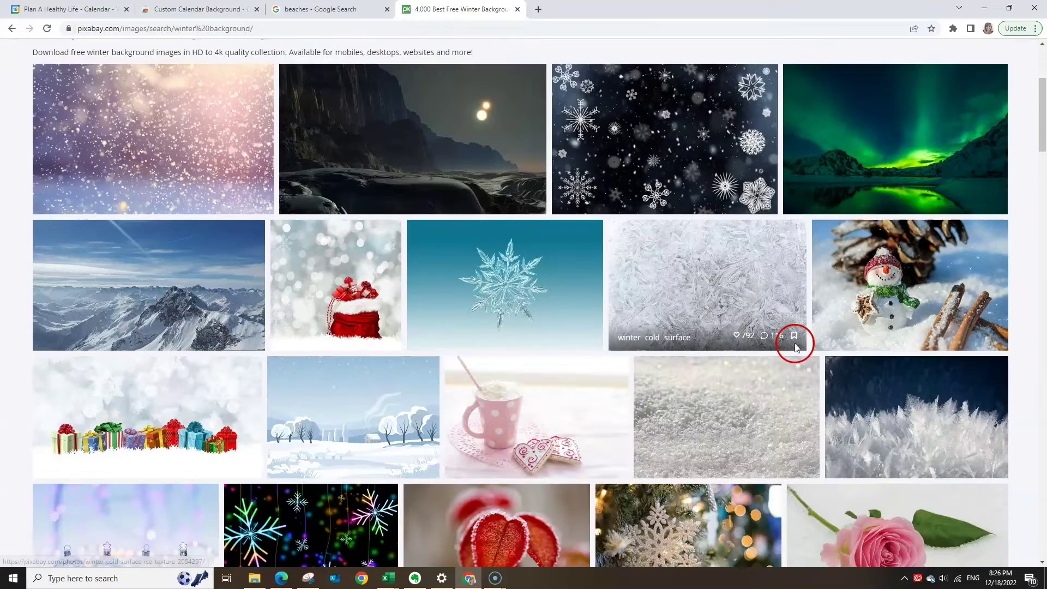
pyautogui.scroll(-3, 795, 348)
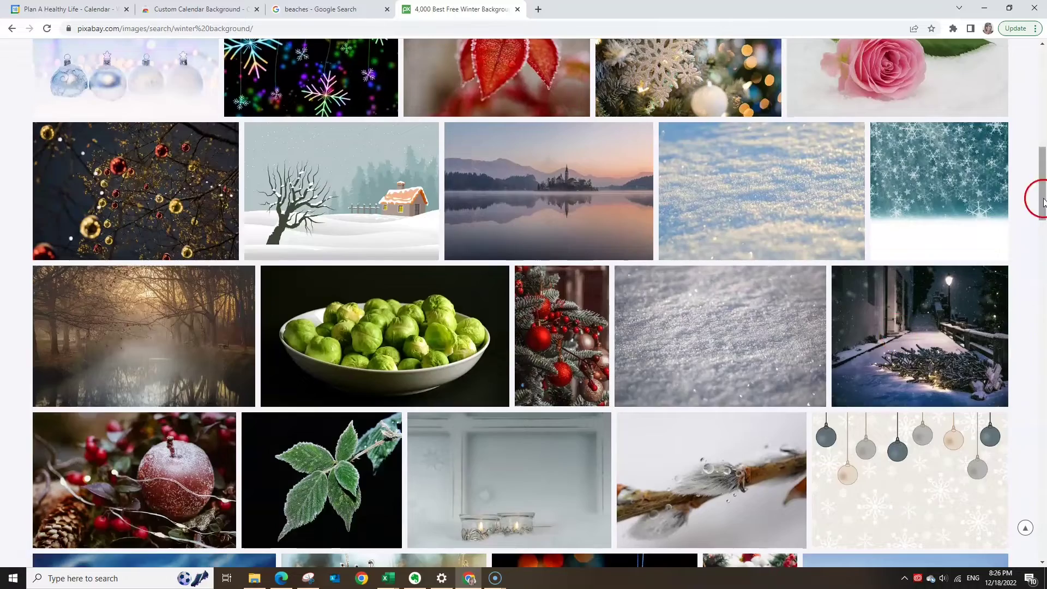
# - Search Pixabay for "sushi" and look through the pictures
pyautogui.moveTo(1035, 196); pyautogui.dragTo(1033, 78)
pyautogui.write('sushi')
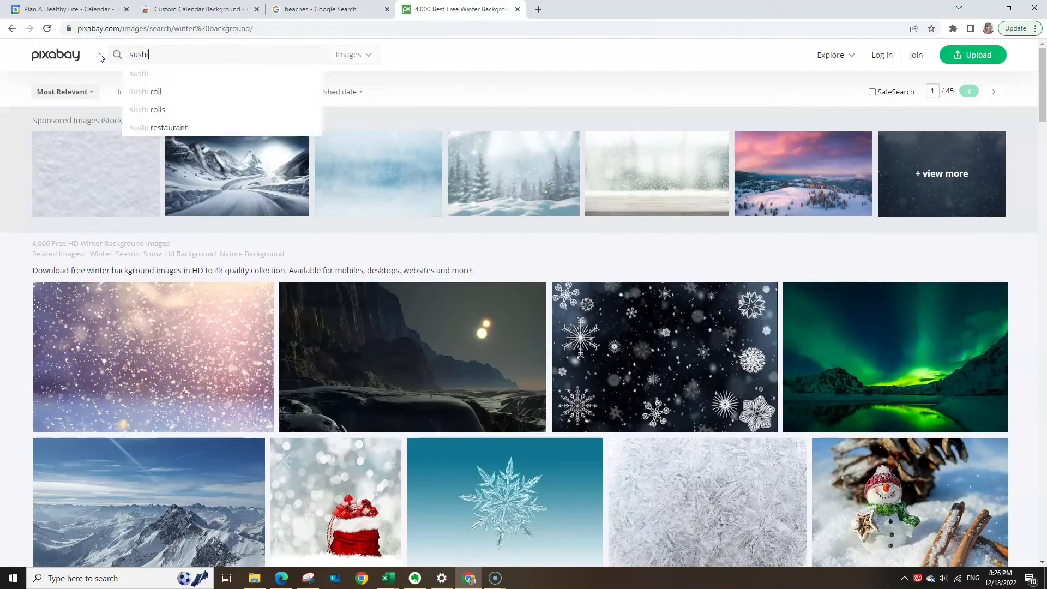
pyautogui.press('Return')
pyautogui.scroll(-12, 661, 264)
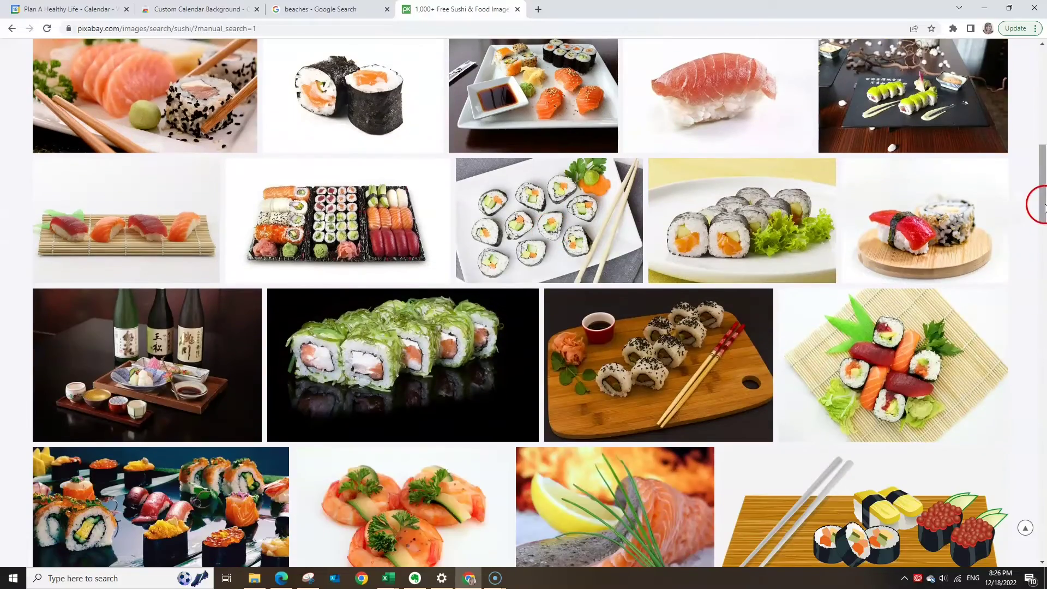
# - Change the Pixabay search to "cute kittens" and browse the images
pyautogui.moveTo(1040, 203); pyautogui.dragTo(572, 93)
pyautogui.moveTo(193, 55); pyautogui.dragTo(115, 54)
pyautogui.write('cute kittens')
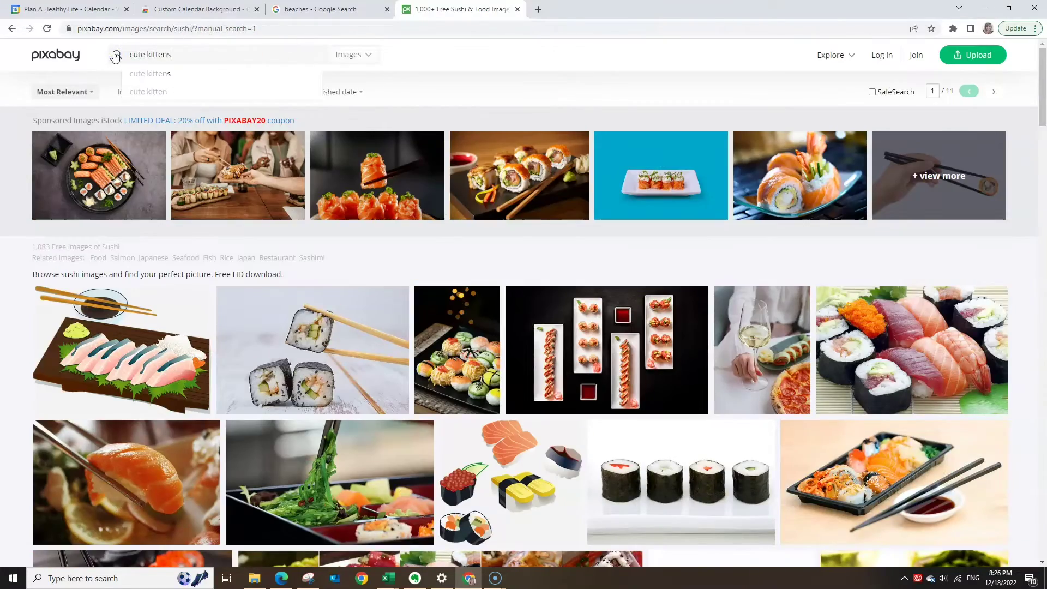
pyautogui.press('Return')
pyautogui.scroll(-2, 647, 355)
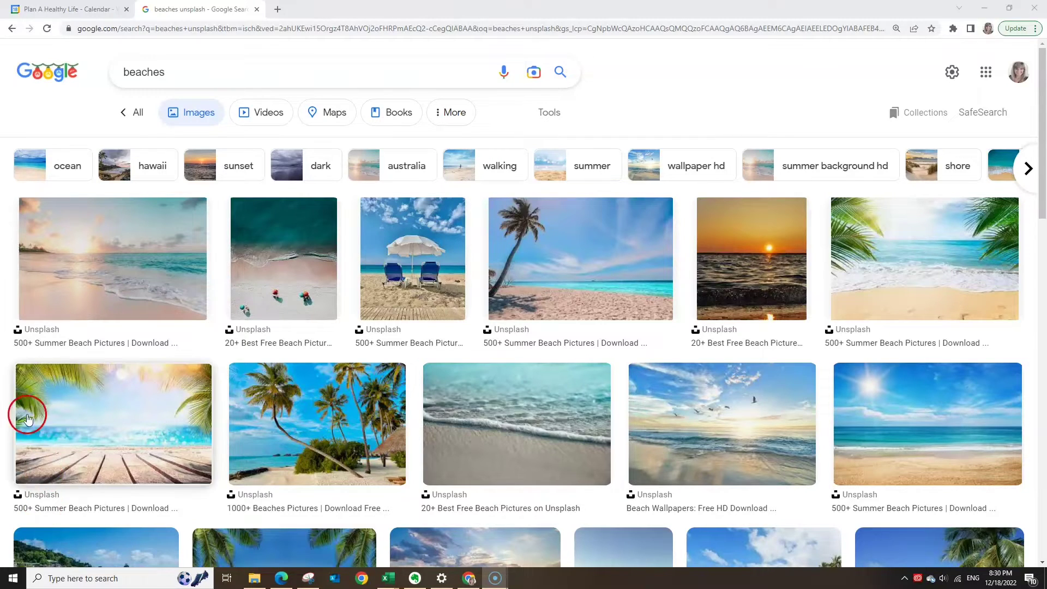
# - Open the first Unsplash beach sunset image from the beaches search in its own tab and copy its full URL
pyautogui.click(104, 303)
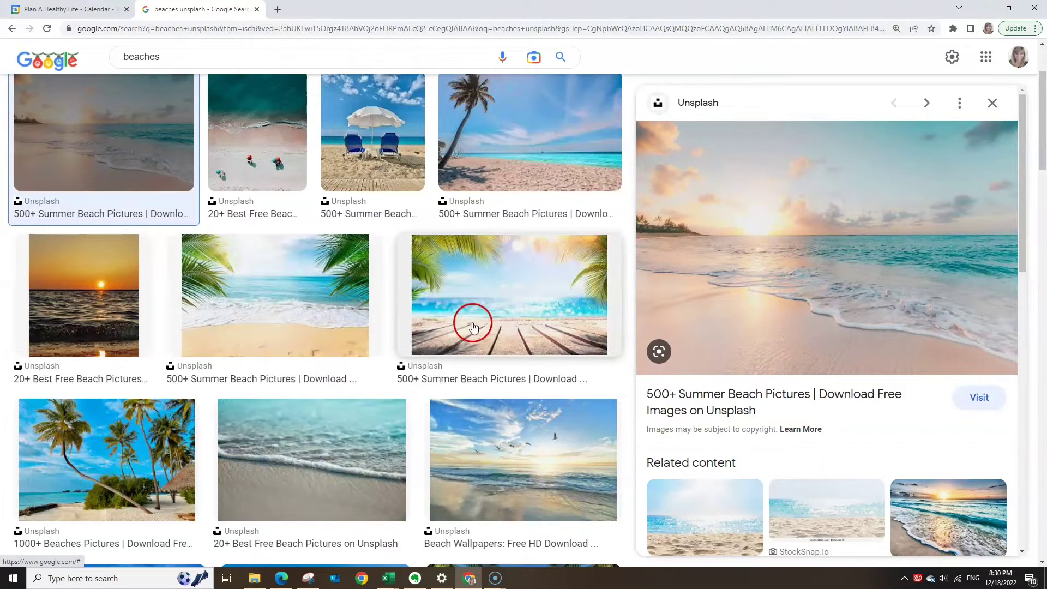
pyautogui.rightClick(732, 307)
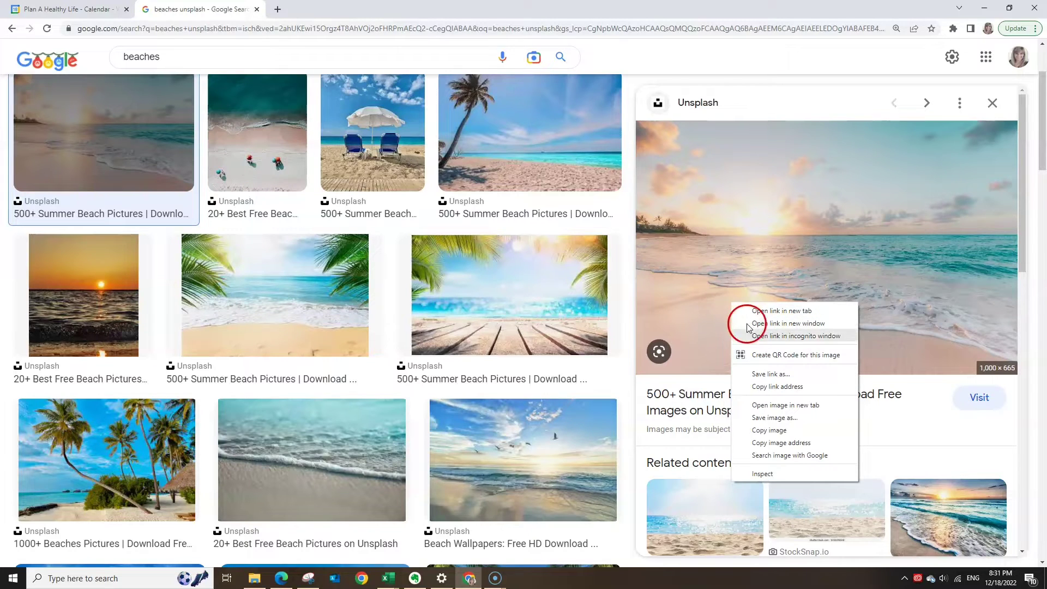
pyautogui.click(769, 407)
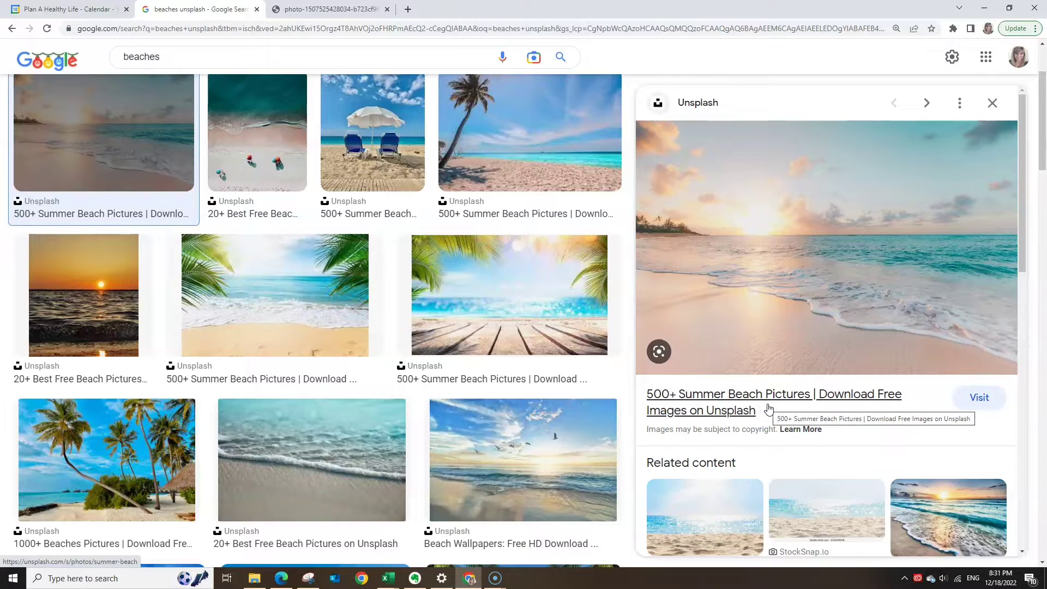
pyautogui.click(333, 9)
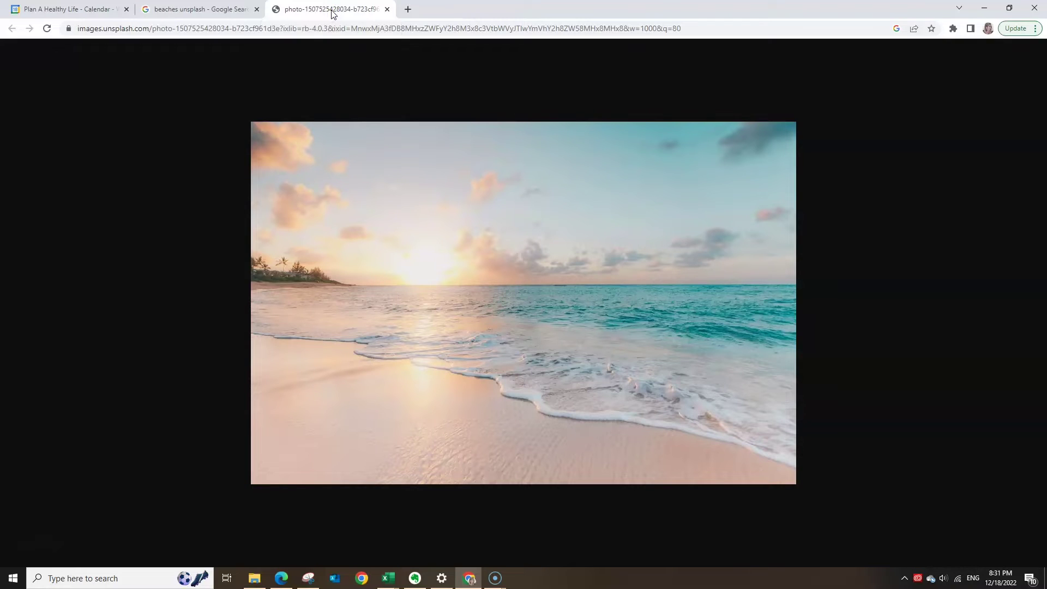
pyautogui.click(314, 28)
pyautogui.rightClick(313, 29)
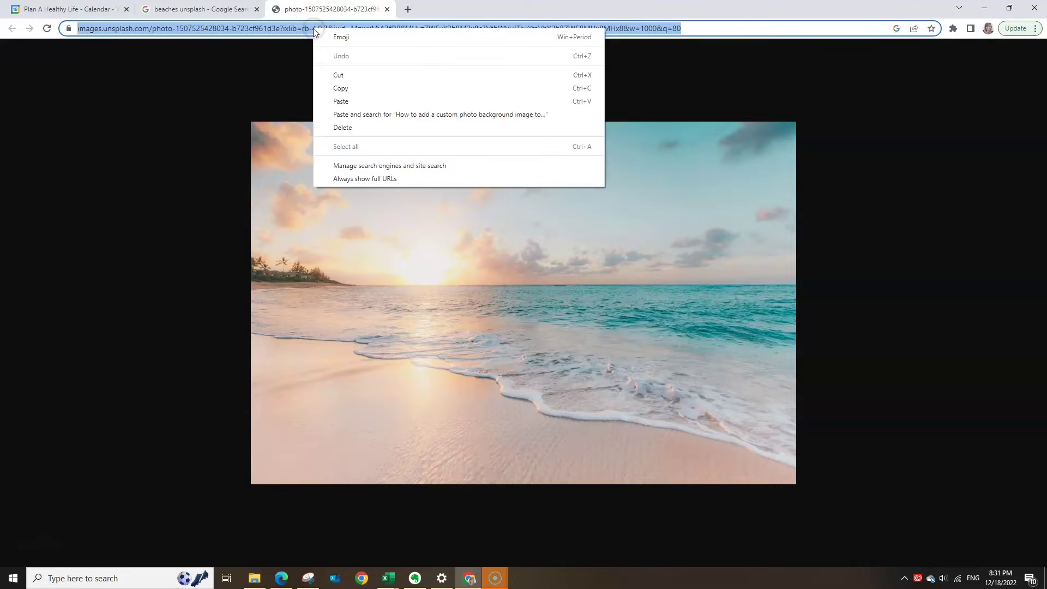
pyautogui.click(363, 88)
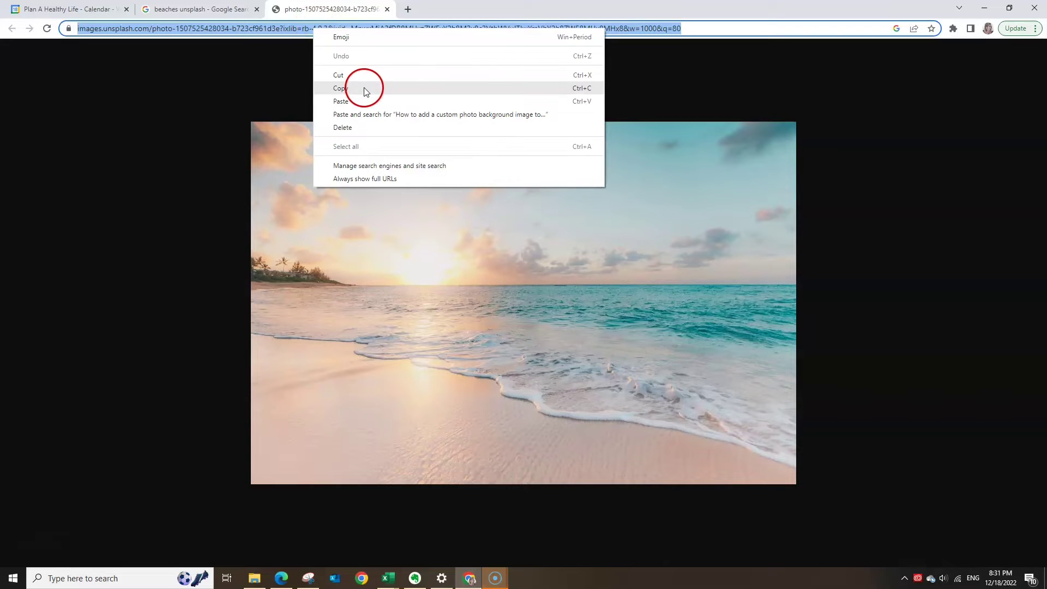
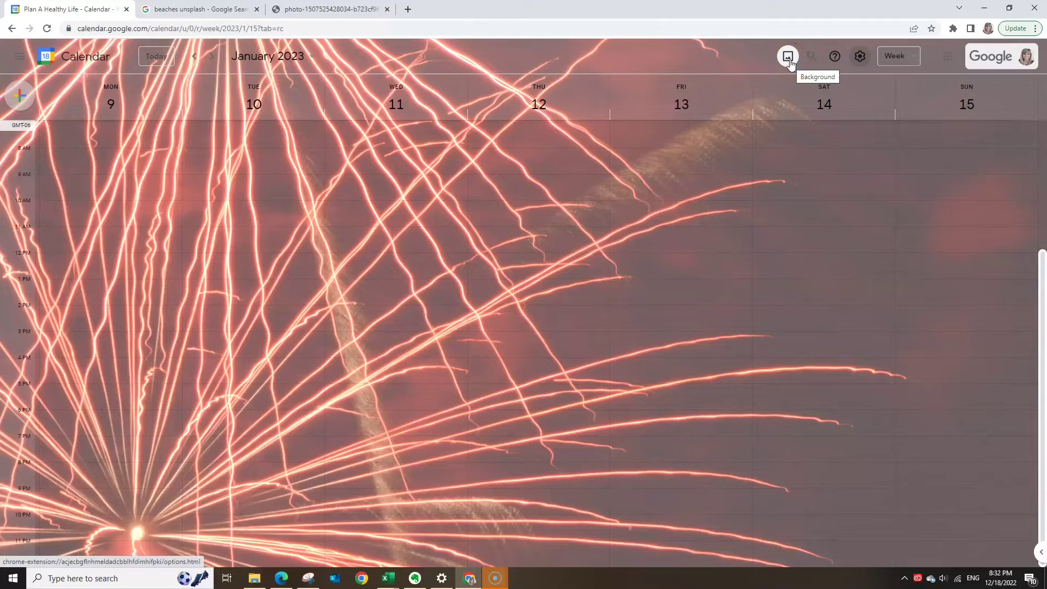
# - Set the Custom Calendar Background options to Single Image with the copied beach photo URL, save, and close the options
pyautogui.click(788, 61)
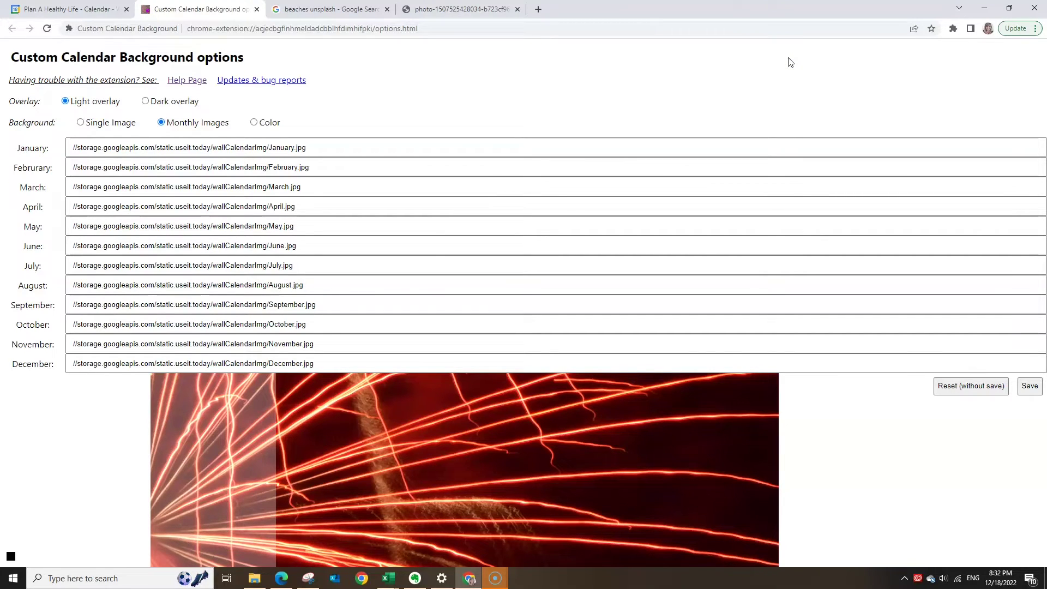
pyautogui.click(80, 123)
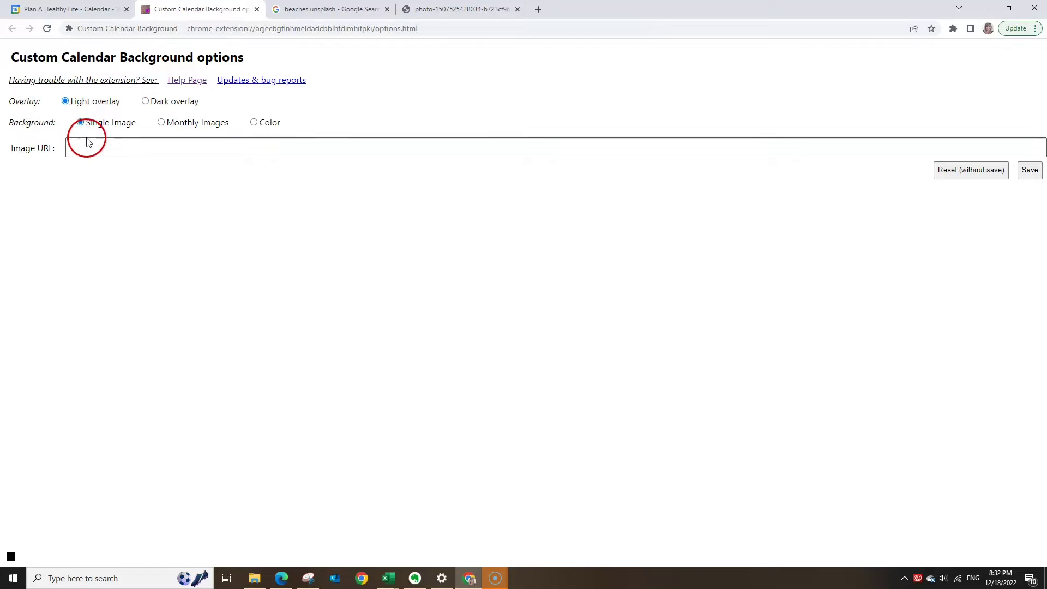
pyautogui.rightClick(92, 147)
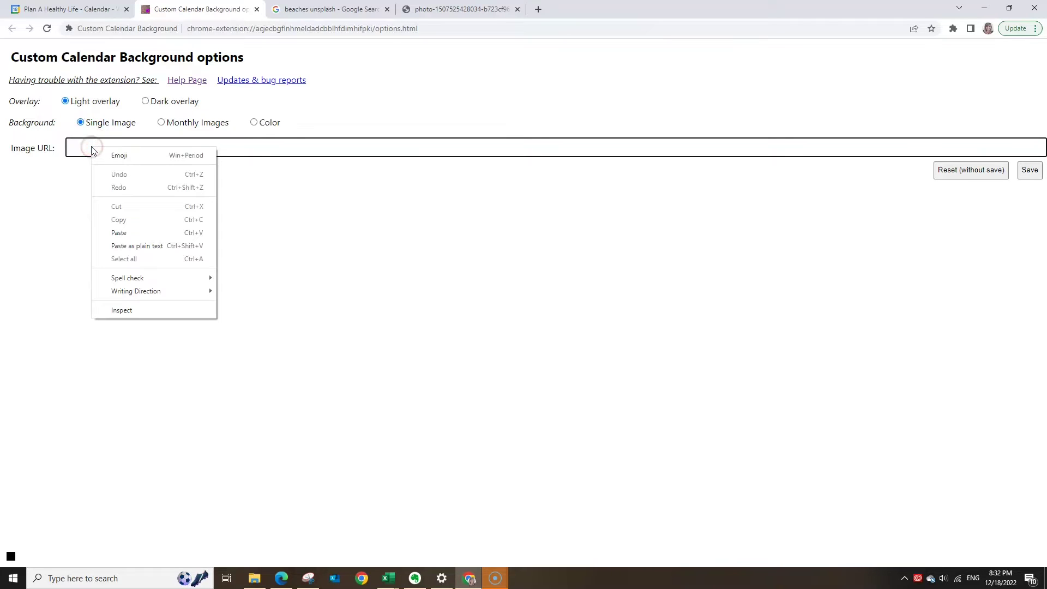
pyautogui.click(119, 233)
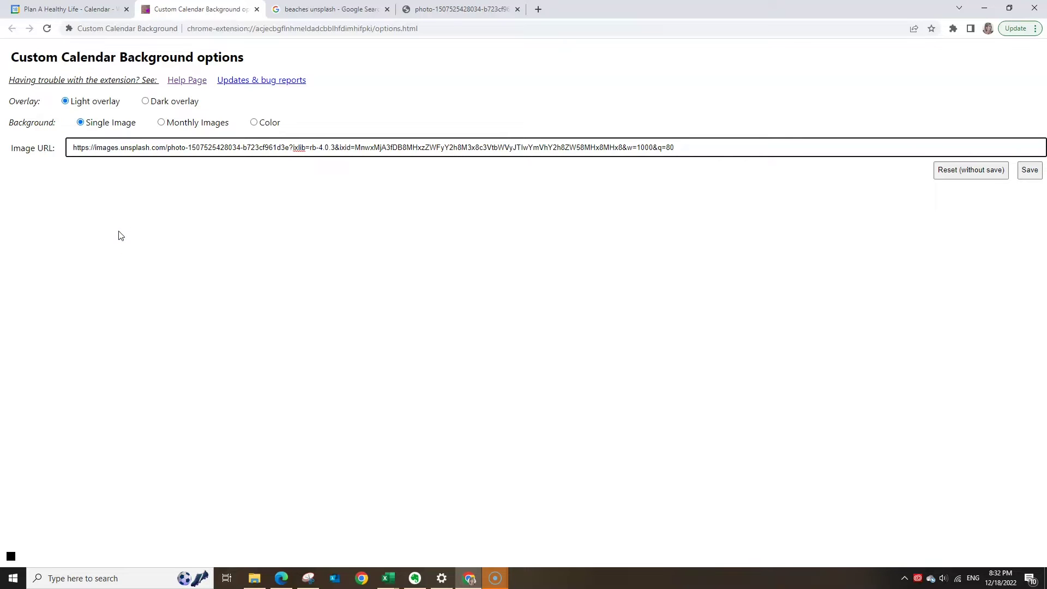
pyautogui.click(1029, 174)
pyautogui.click(1030, 173)
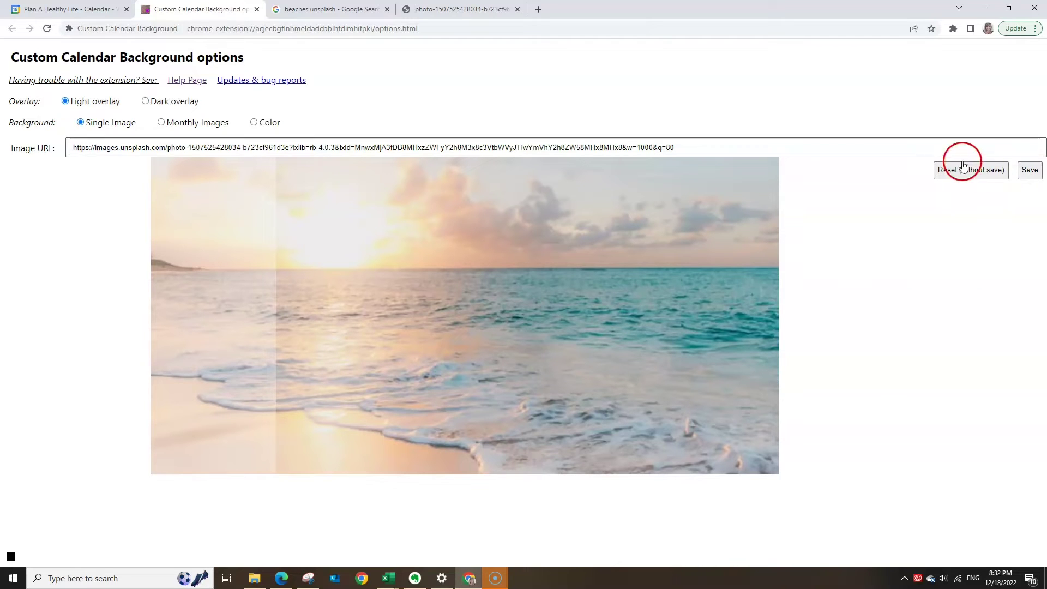
pyautogui.click(256, 9)
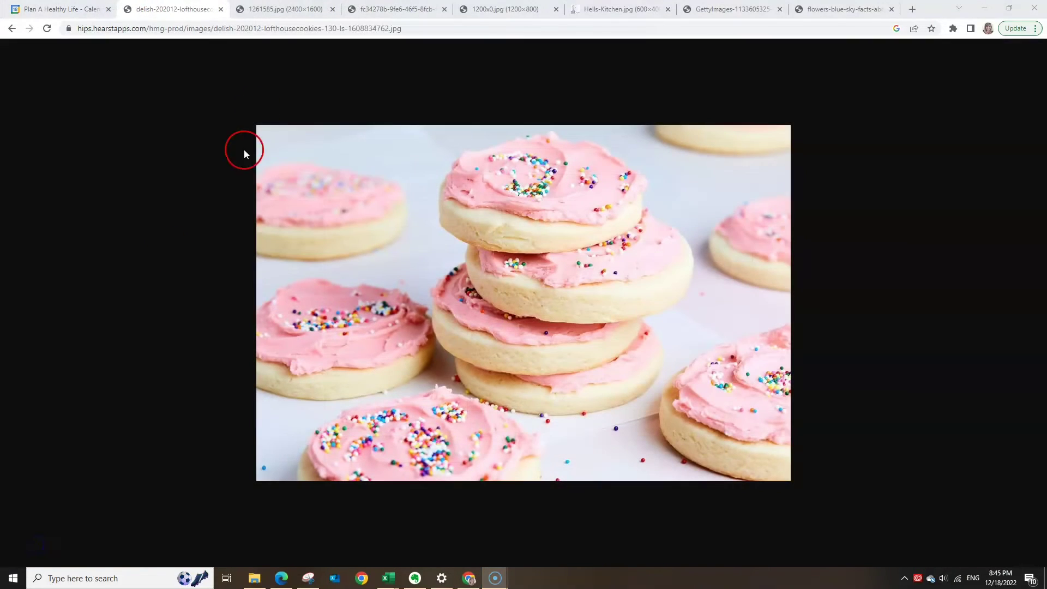
# - Replace the single background image URL with that of the pink frosted cookie photo, save it, and view the calendar
pyautogui.click(245, 31)
pyautogui.hotkey('ctrl', 'c')
pyautogui.click(30, 10)
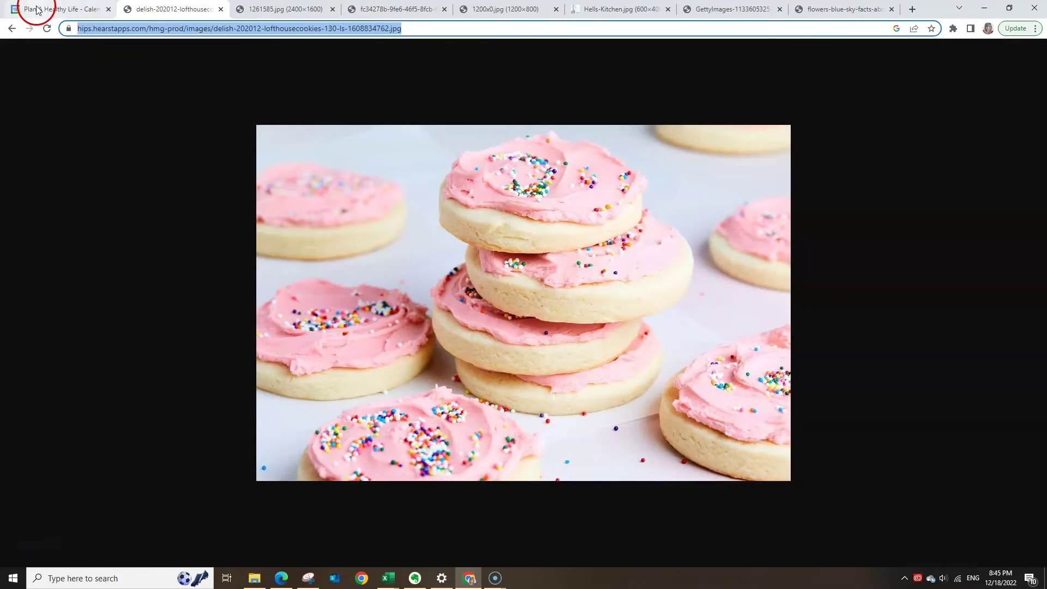
pyautogui.click(787, 57)
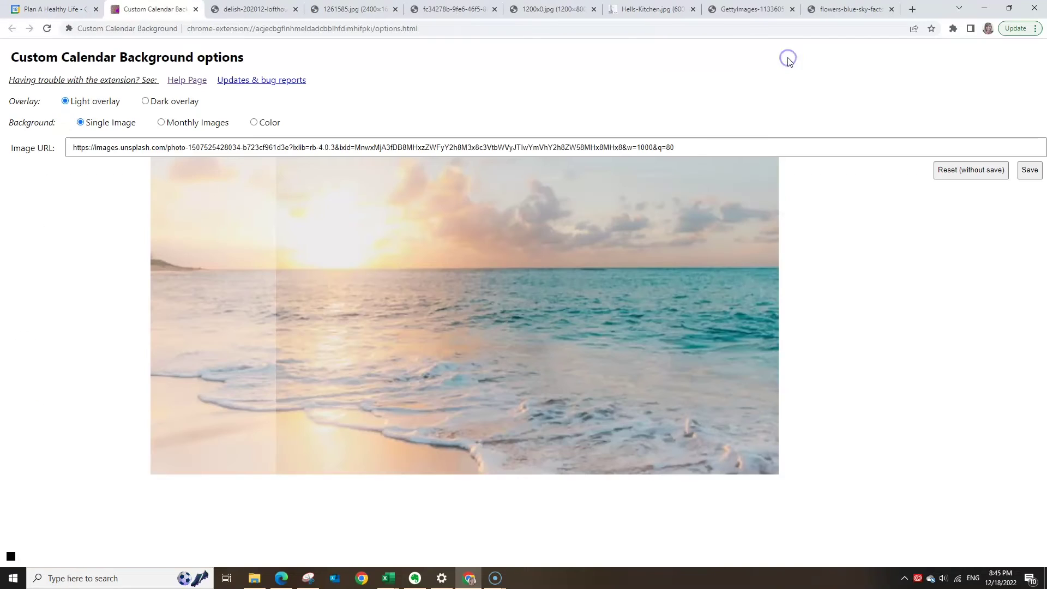
pyautogui.tripleClick(677, 145)
pyautogui.hotkey('ctrl', 'v')
pyautogui.click(1029, 170)
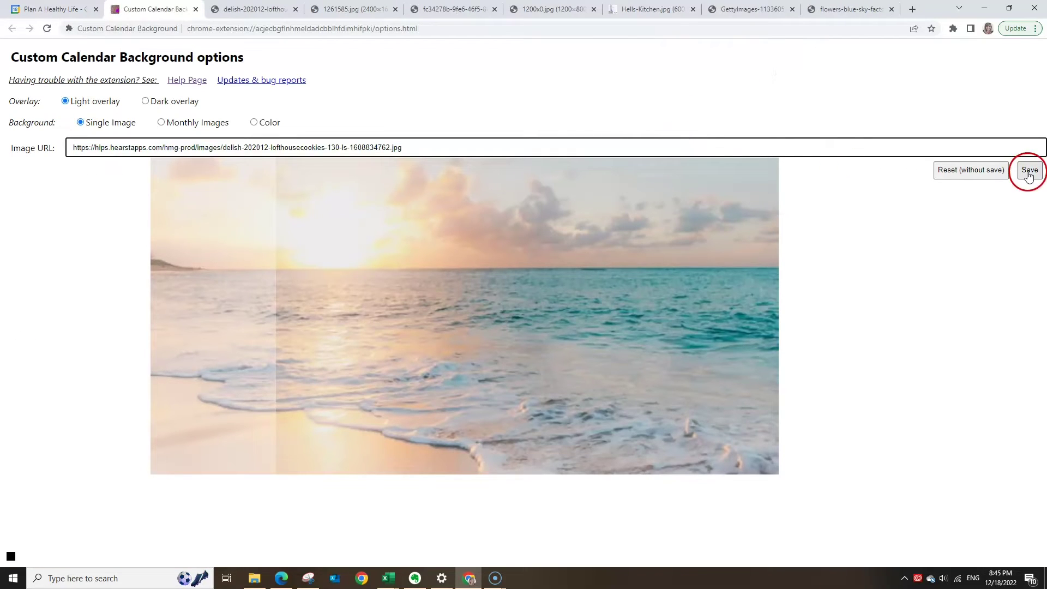
pyautogui.click(115, 34)
pyautogui.click(66, 10)
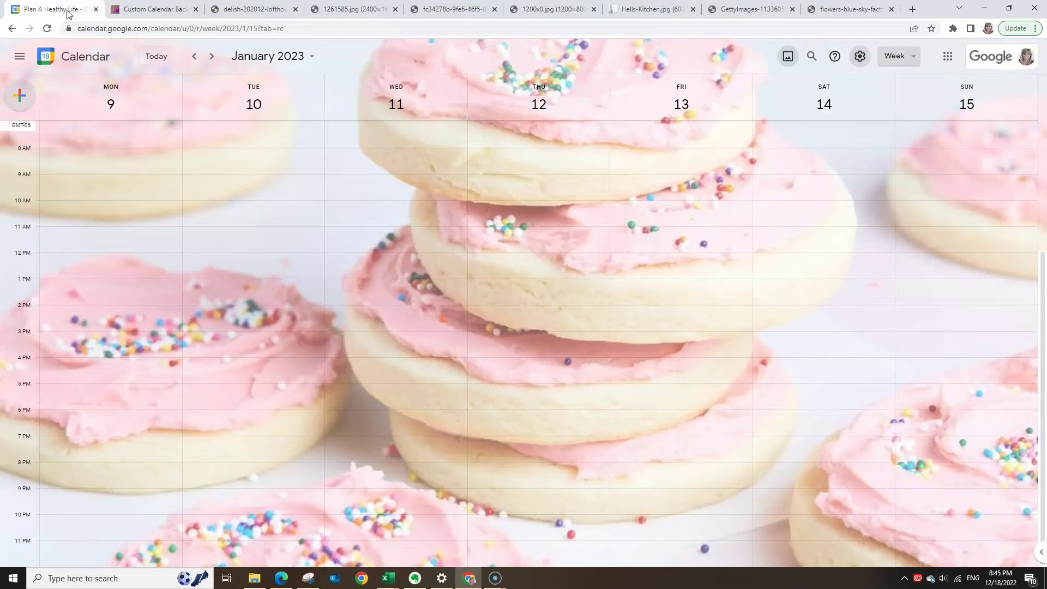
# - Use the football player photo 1261585.jpg as the background image URL, save it, and check the calendar
pyautogui.click(338, 9)
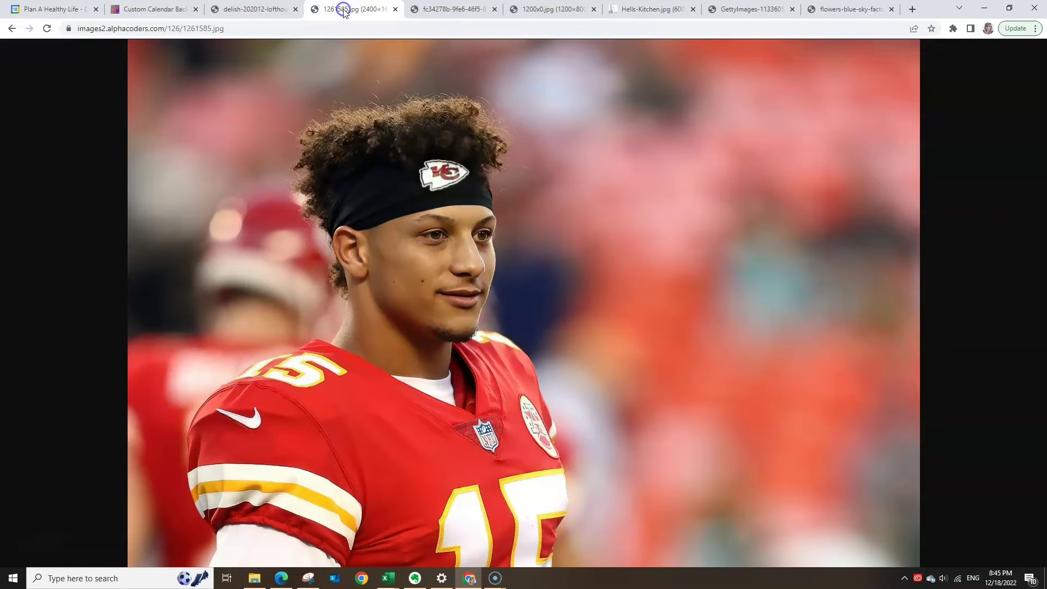
pyautogui.click(231, 28)
pyautogui.hotkey('ctrl', 'c')
pyautogui.click(156, 9)
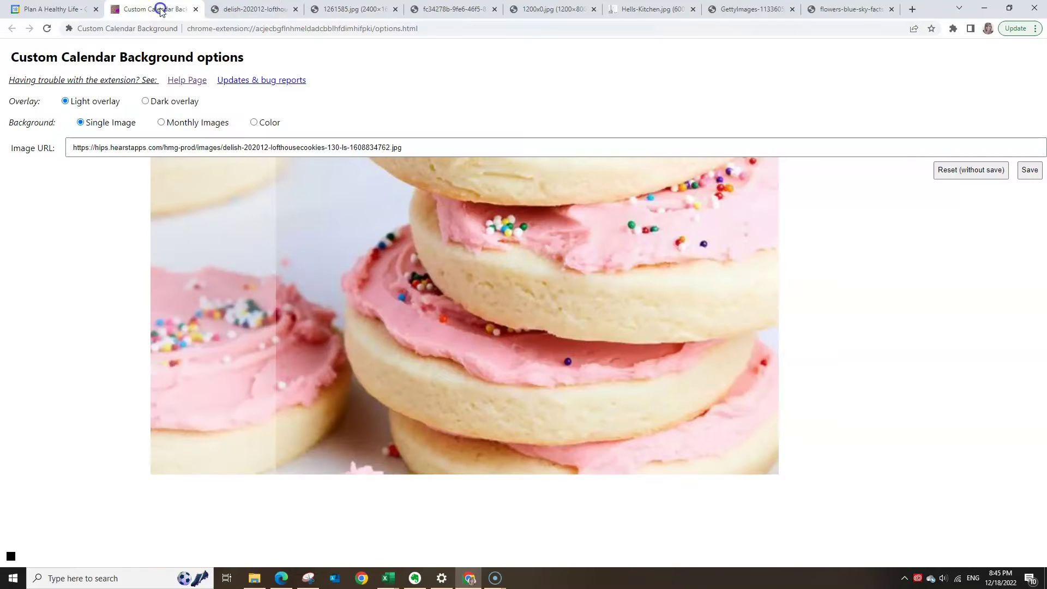
pyautogui.click(458, 139)
pyautogui.tripleClick(437, 148)
pyautogui.hotkey('ctrl', 'v')
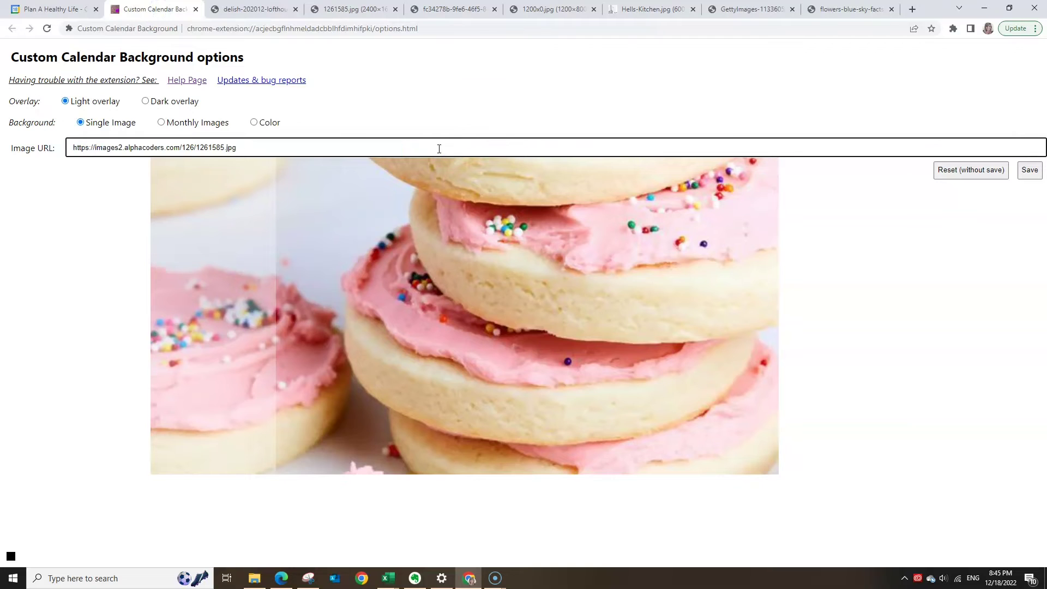
pyautogui.click(1030, 170)
pyautogui.click(56, 36)
pyautogui.click(35, 9)
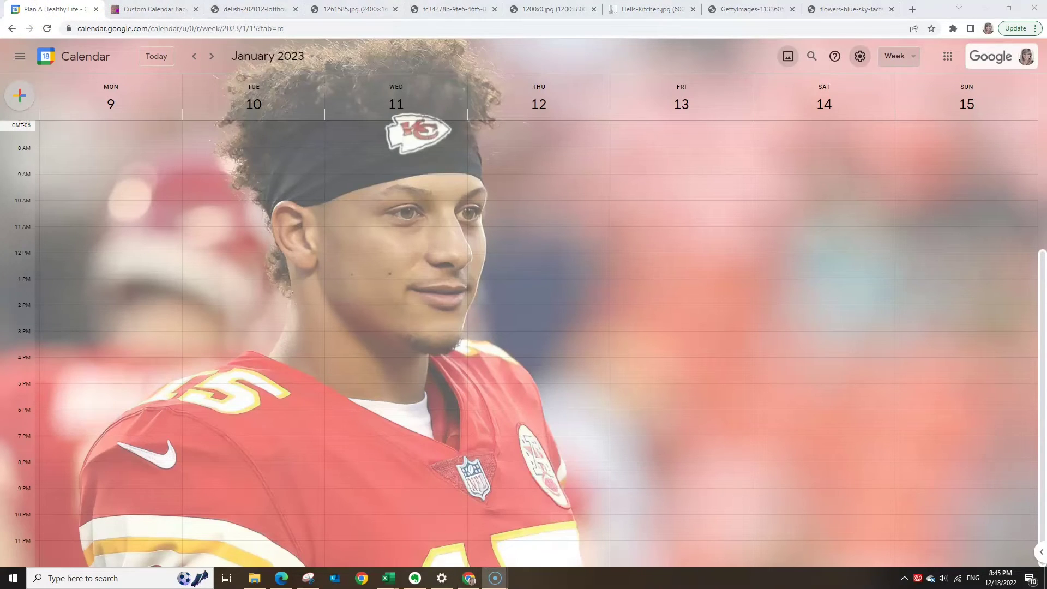
# - Swap the background image URL for the Starbucks holiday cups photo, save the options, and return to the calendar
pyautogui.click(439, 8)
pyautogui.click(347, 29)
pyautogui.hotkey('ctrl', 'c')
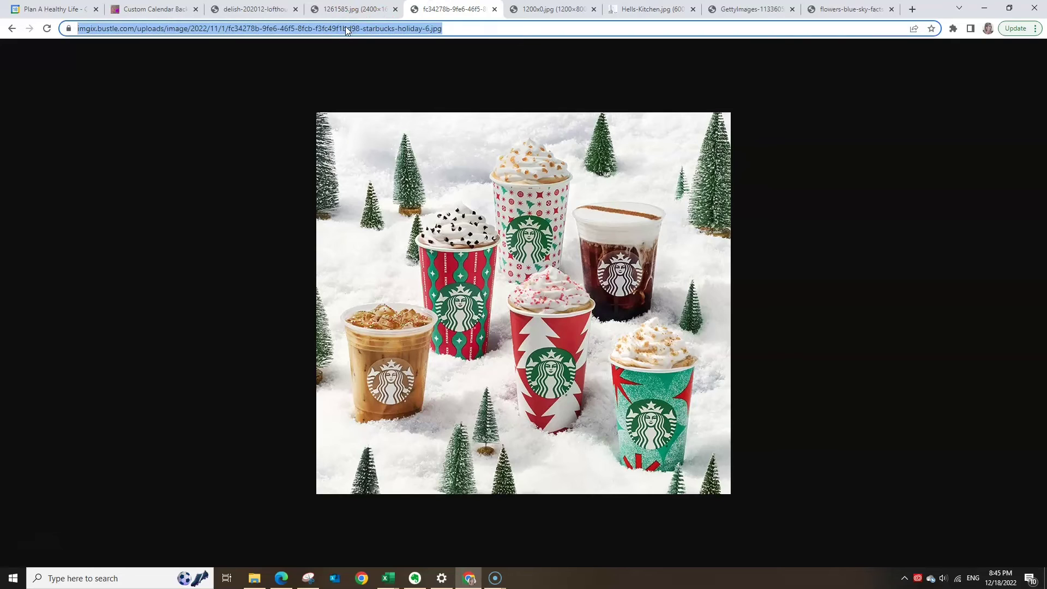
pyautogui.click(143, 9)
pyautogui.click(285, 144)
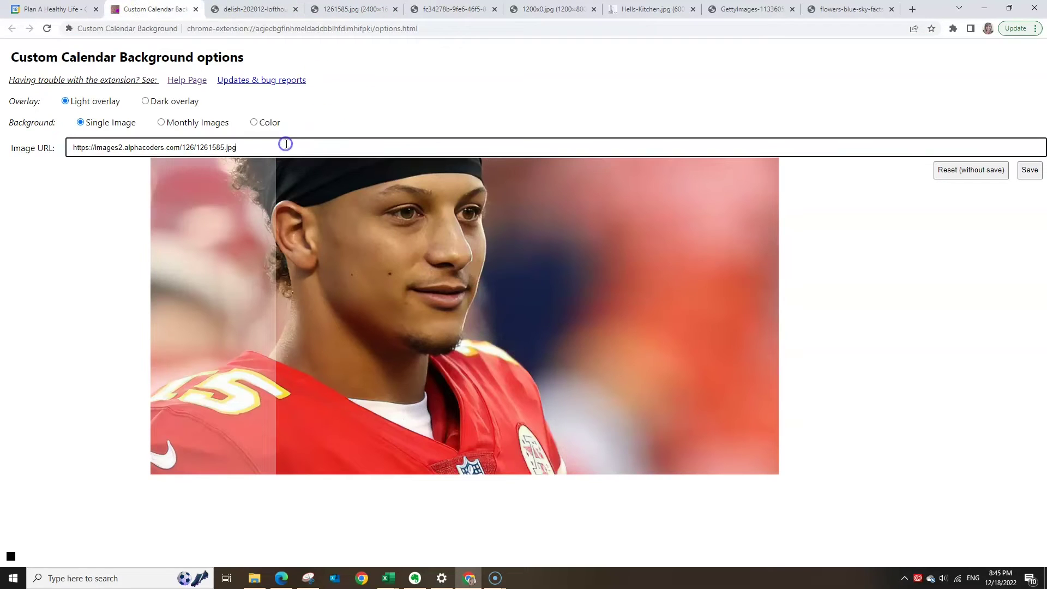
pyautogui.hotkey('ctrl', 'a')
pyautogui.hotkey('ctrl', 'v')
pyautogui.click(1030, 170)
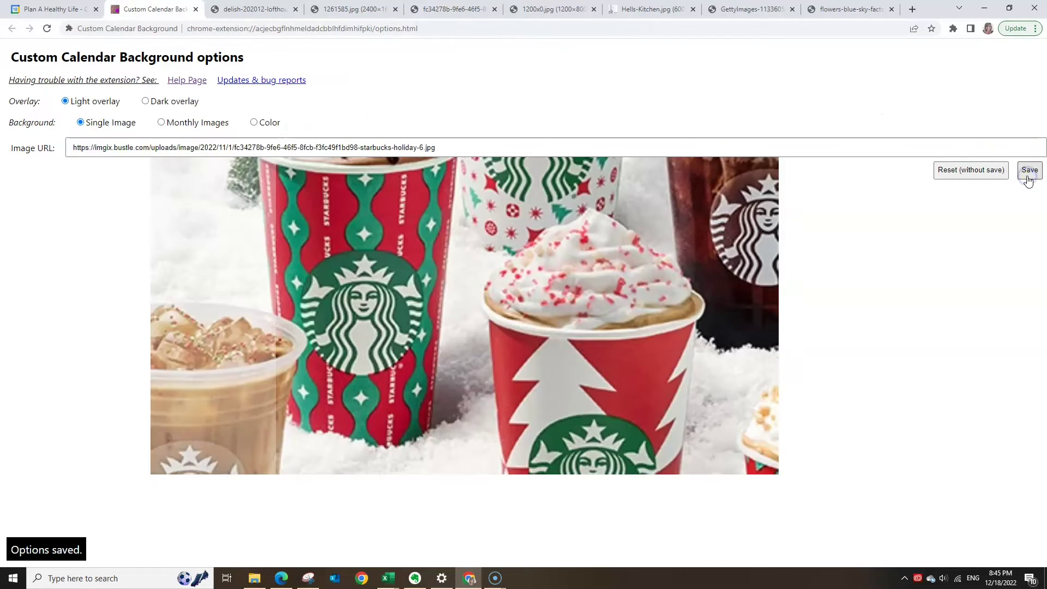
pyautogui.click(308, 48)
pyautogui.click(53, 10)
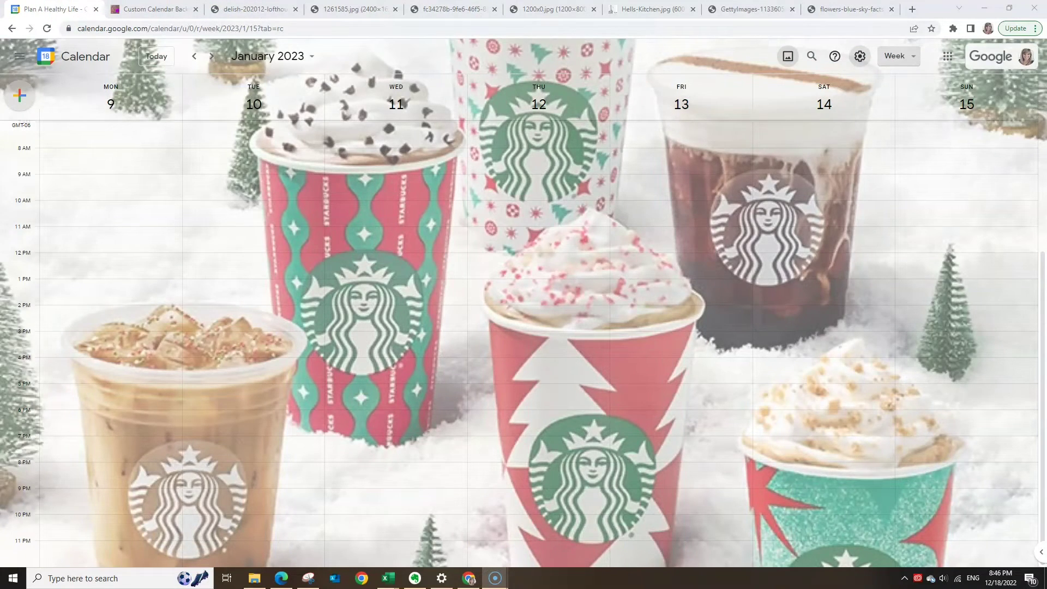
# - Replace the background image URL with that of the ice cream cones photo 1200x0.jpg, save the options, and view the calendar
pyautogui.click(576, 8)
pyautogui.click(255, 32)
pyautogui.hotkey('ctrl', 'c')
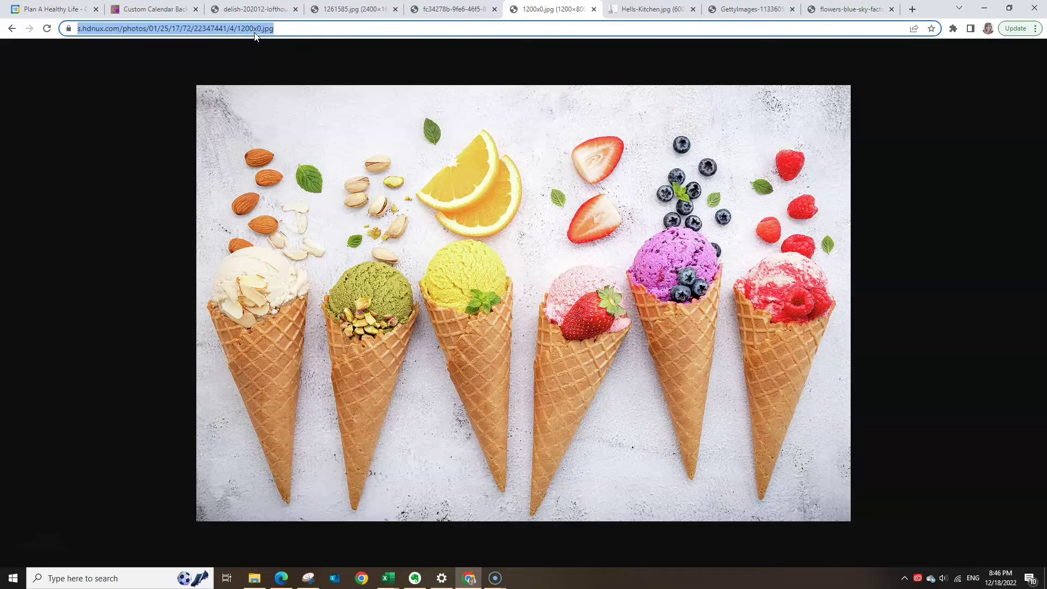
pyautogui.click(152, 7)
pyautogui.tripleClick(229, 148)
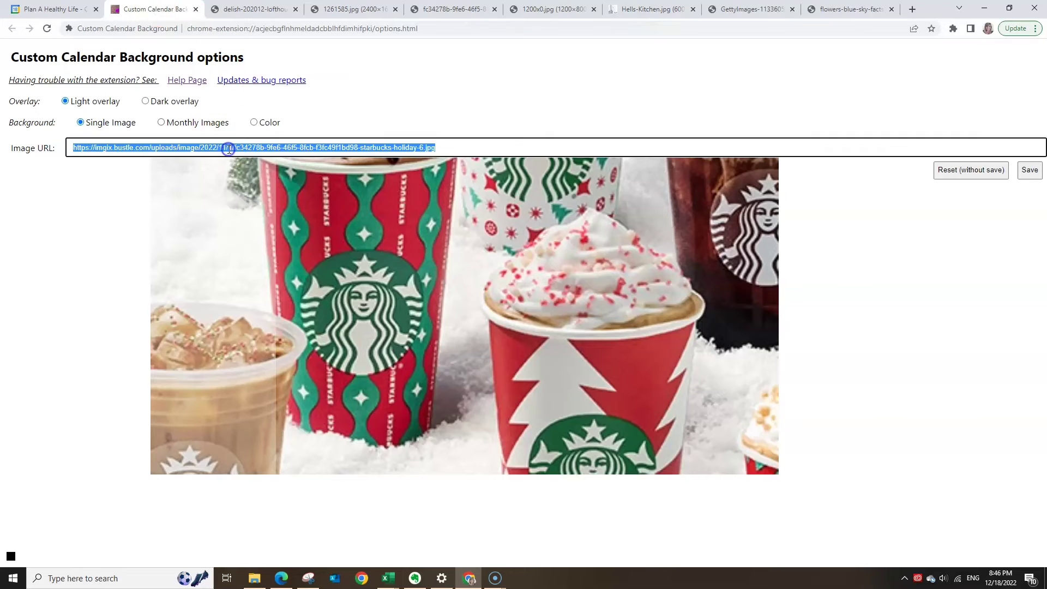
pyautogui.hotkey('ctrl', 'v')
pyautogui.click(1029, 170)
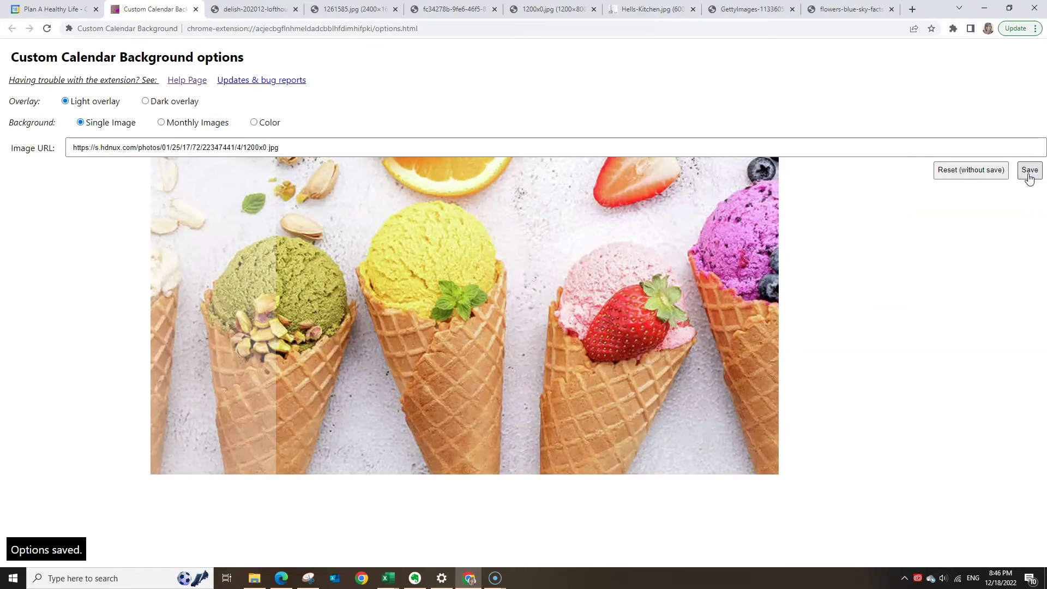
pyautogui.click(54, 9)
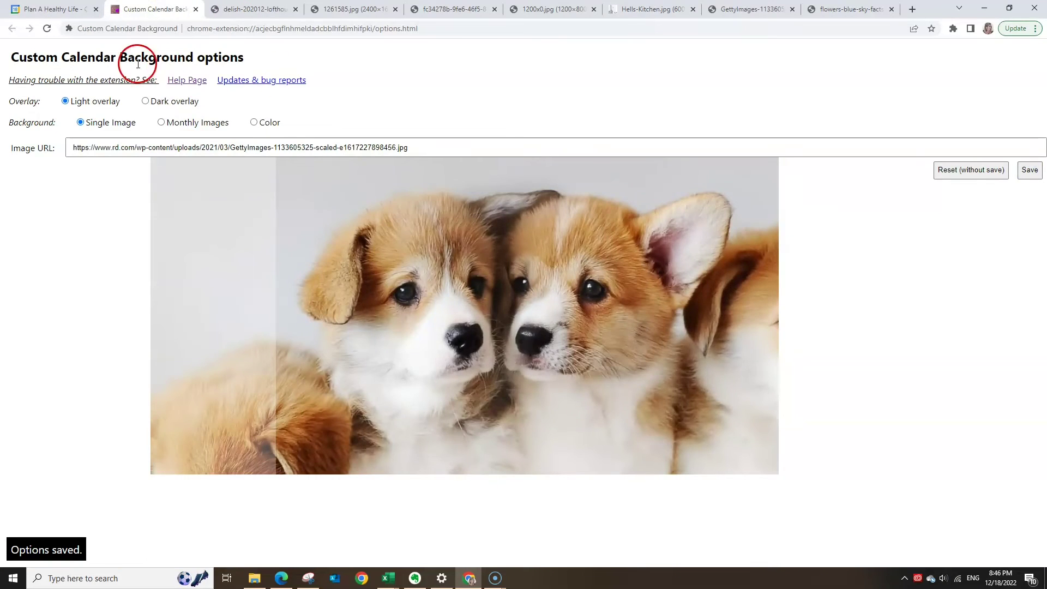
pyautogui.click(70, 9)
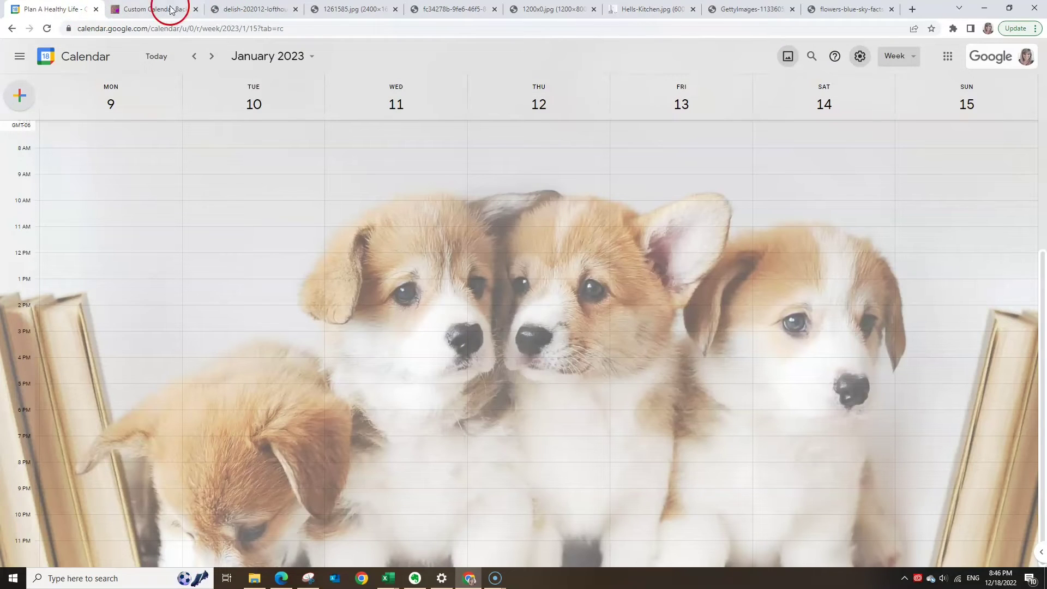
# - Use the blossom photo flowers-blue-sky-facts-about-spring-1024x684.jpg as the background image URL, save it, and check the calendar
pyautogui.click(840, 8)
pyautogui.click(351, 30)
pyautogui.hotkey('ctrl', 'c')
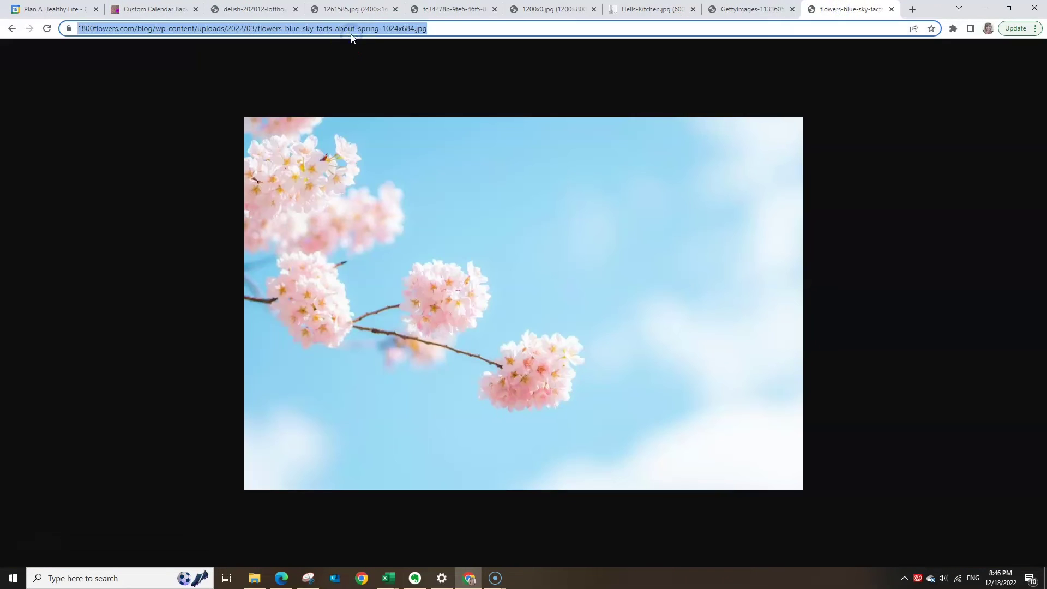
pyautogui.click(145, 10)
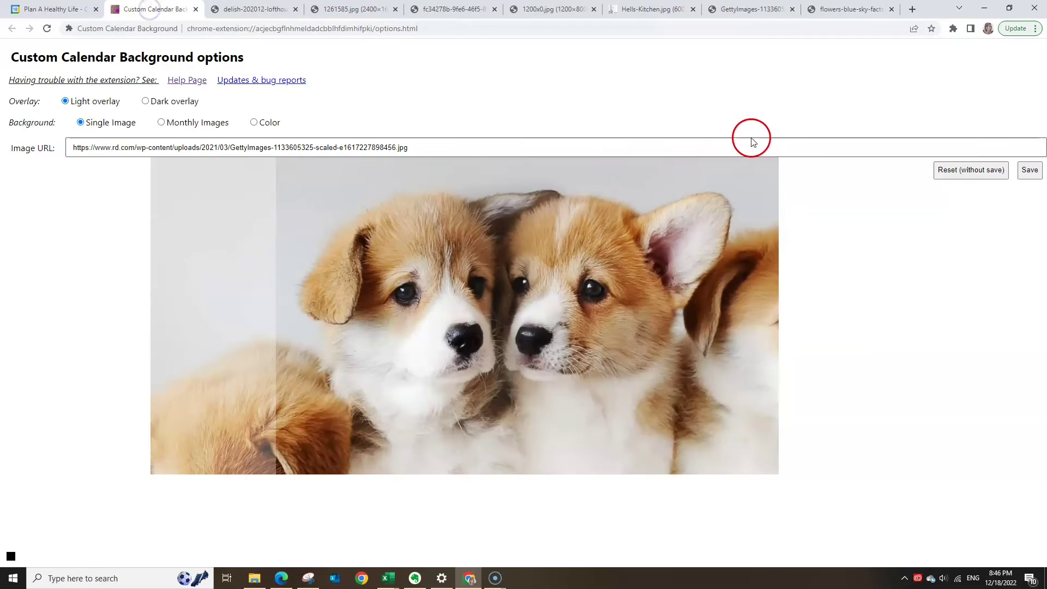
pyautogui.tripleClick(468, 144)
pyautogui.hotkey('ctrl', 'v')
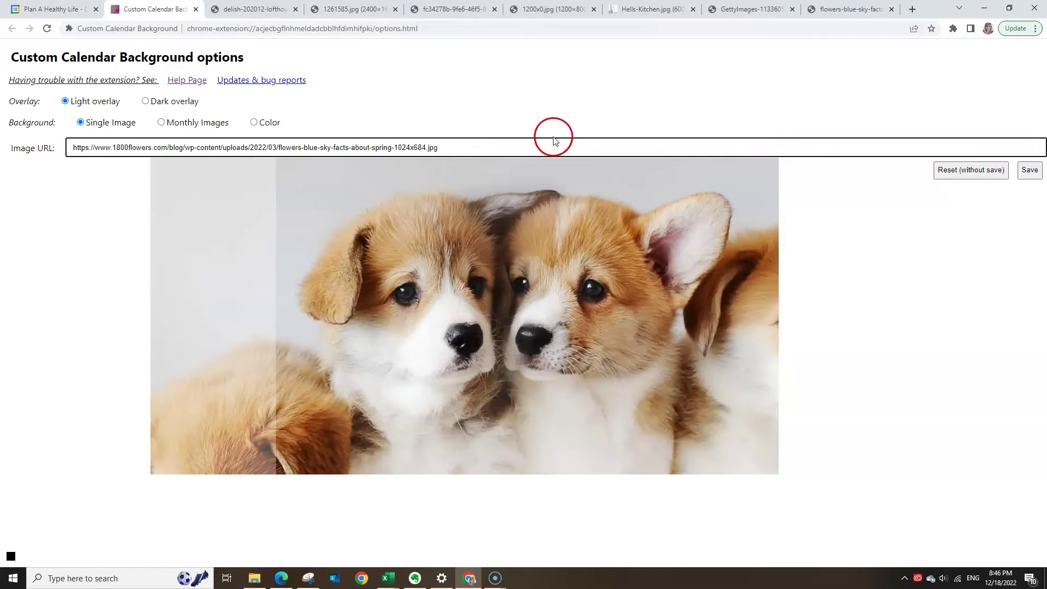
pyautogui.click(1029, 169)
pyautogui.click(64, 8)
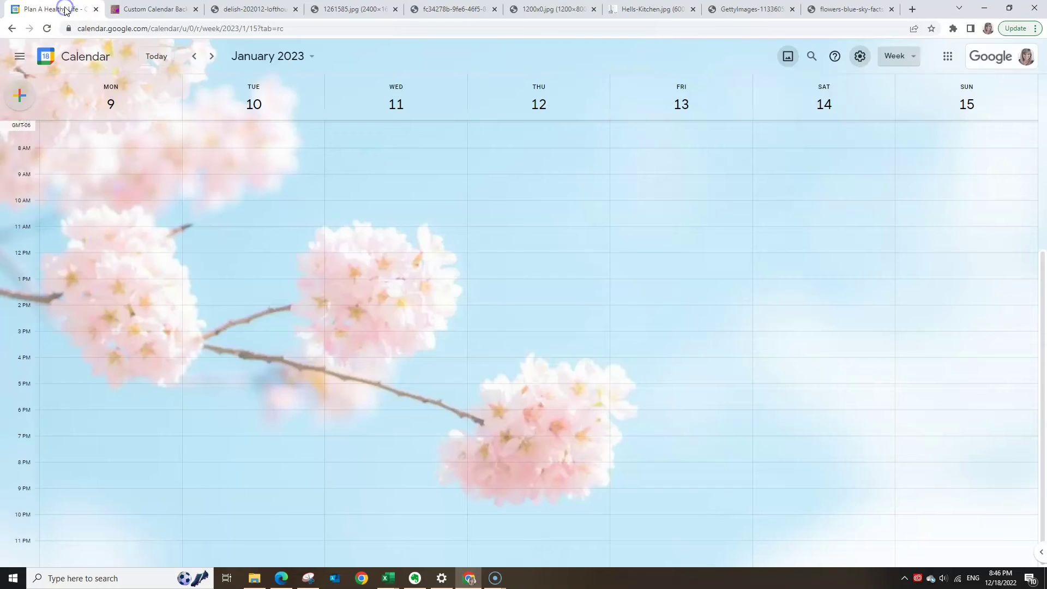